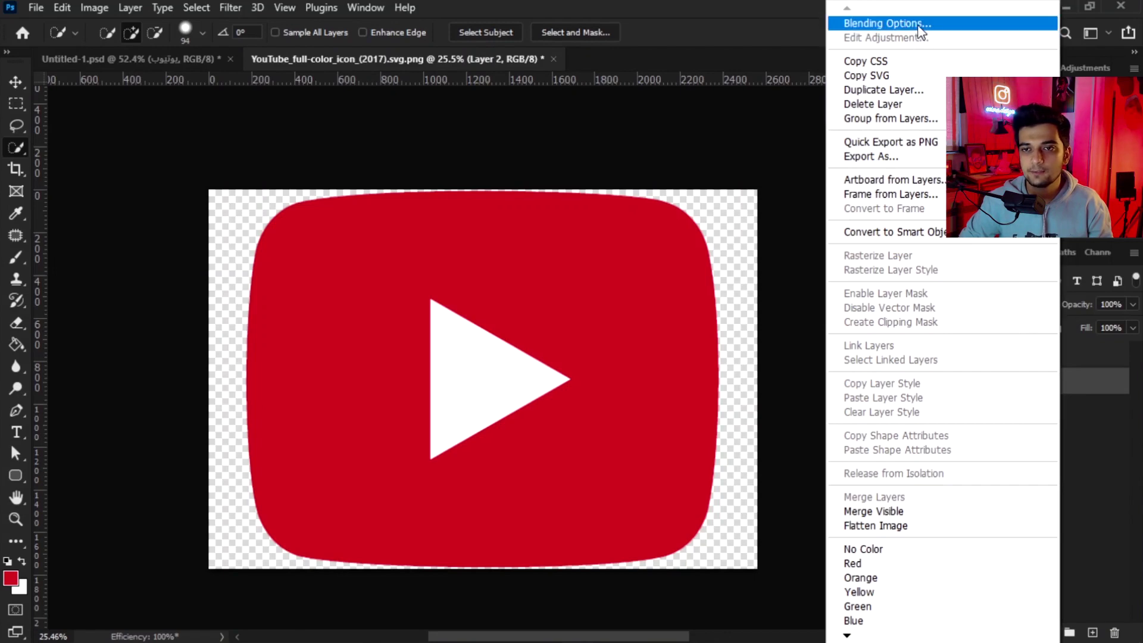
- Add a Bevel & Emboss effect with the Inner Bevel style to the red shape's layer
left_click(888, 23)
left_click_drag(528, 56, 814, 149)
left_click(634, 178)
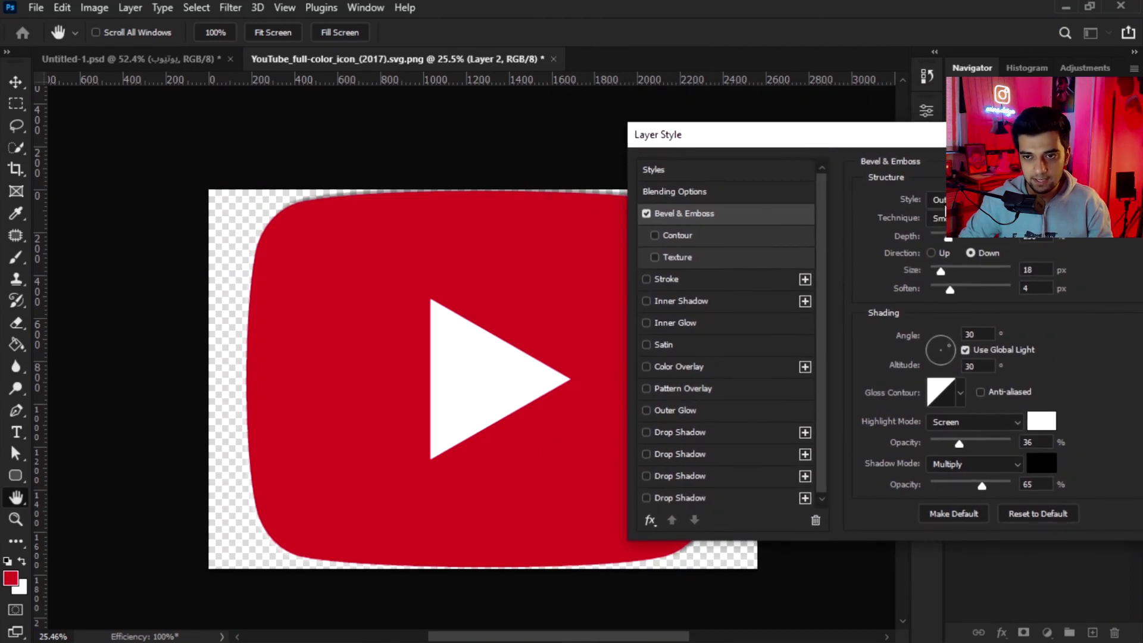
left_click(965, 199)
left_click(971, 227)
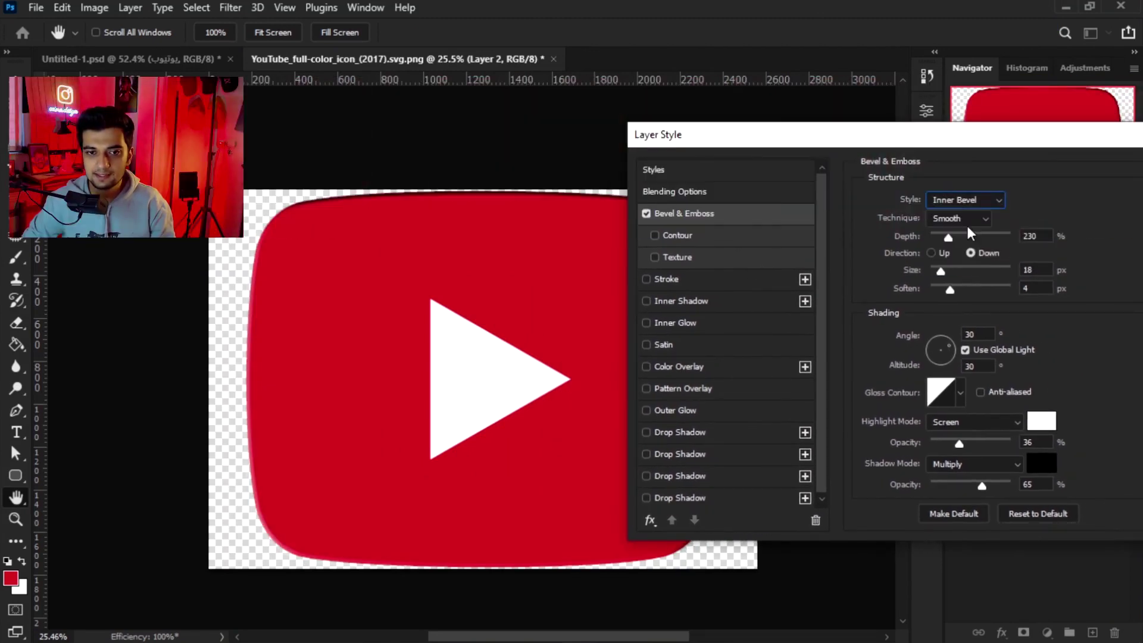
left_click_drag(756, 143, 832, 112)
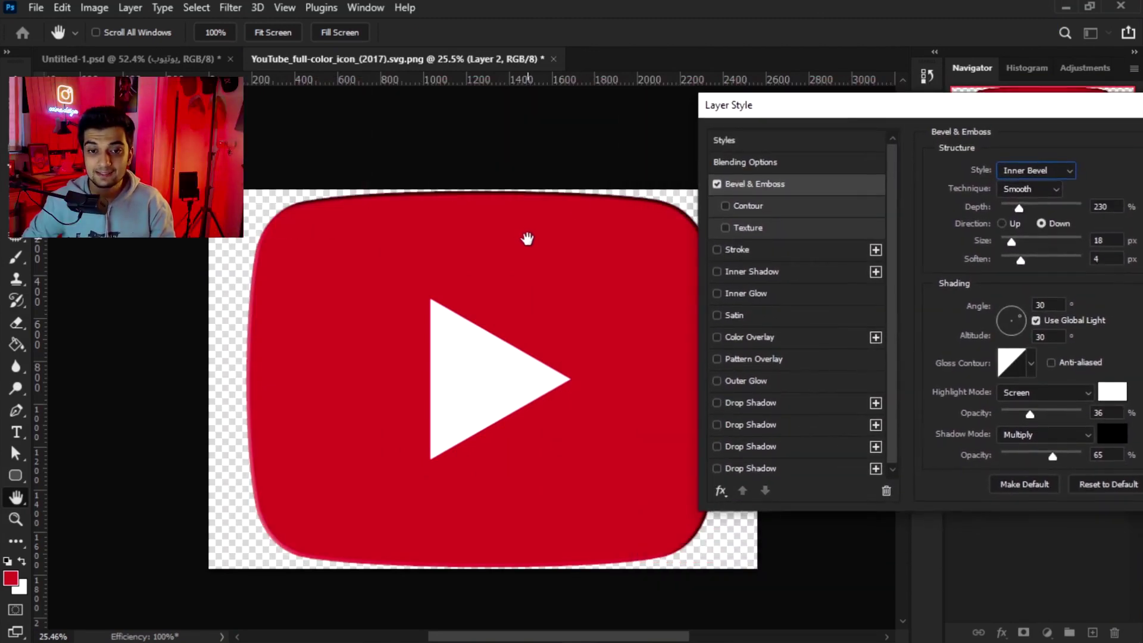
left_click_drag(528, 243, 409, 188)
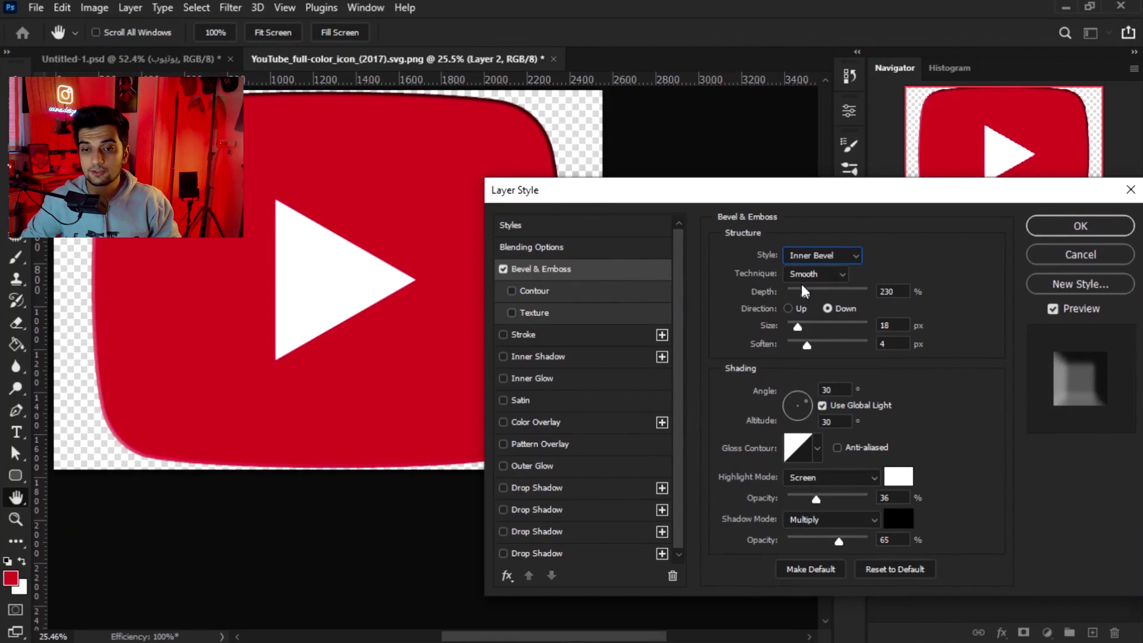
- Set the red shape's bevel depth to 542%, its size to 174 px and its soften to 16 px
left_click_drag(805, 293, 835, 288)
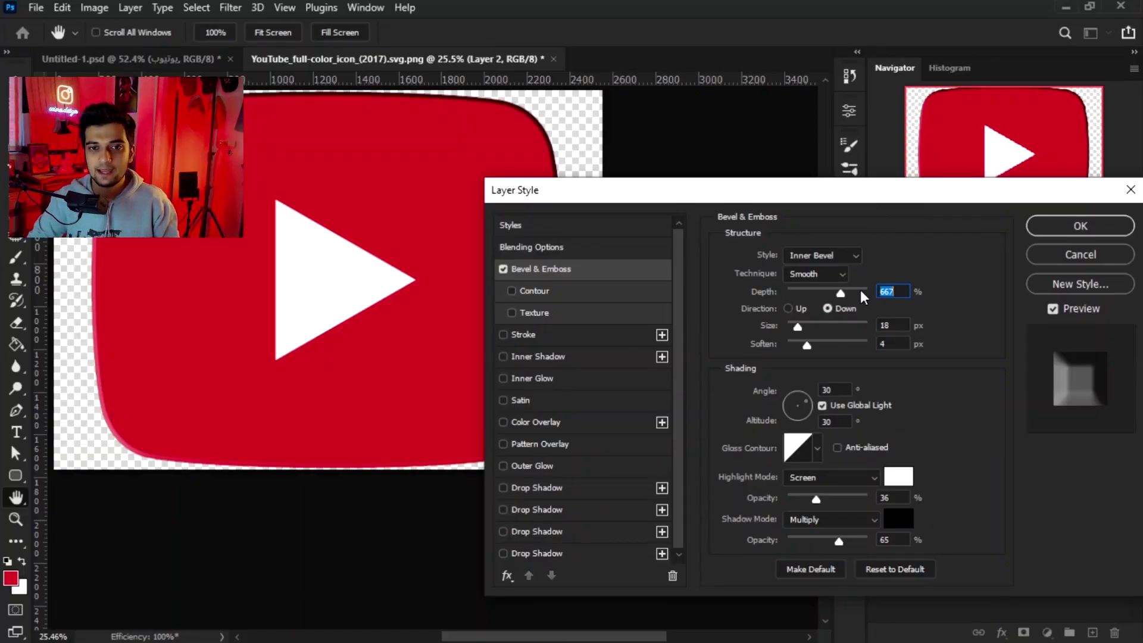
left_click_drag(849, 293, 855, 349)
left_click(869, 343)
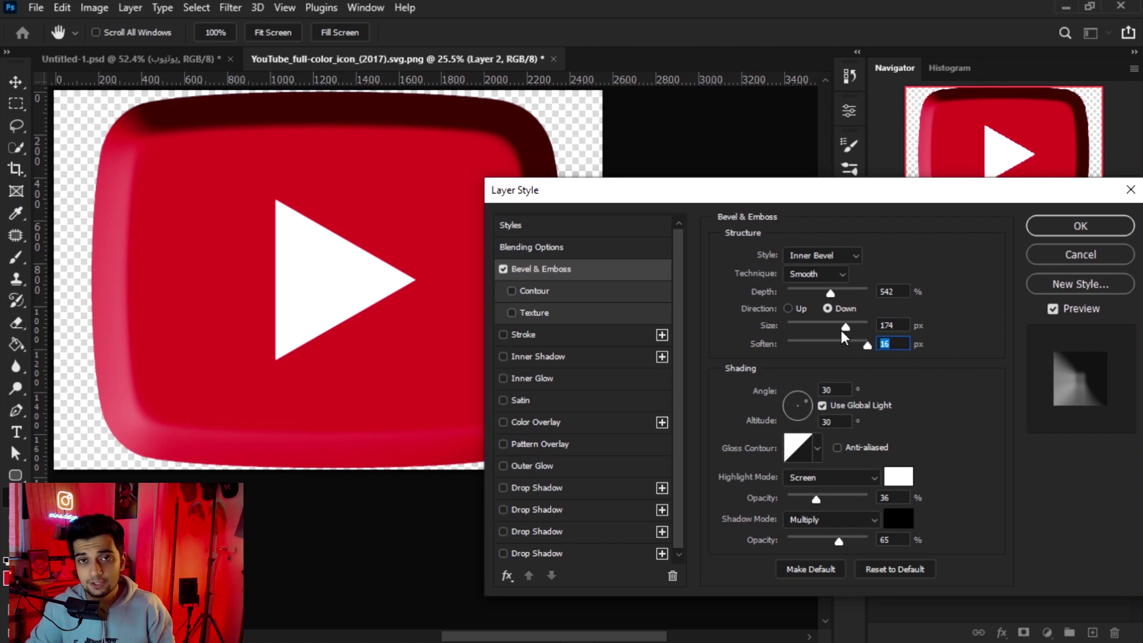
- Change the red shape's bevel to direction Up, size 185 px, depth 105% and shadow opacity 23%, and apply it
left_click(789, 310)
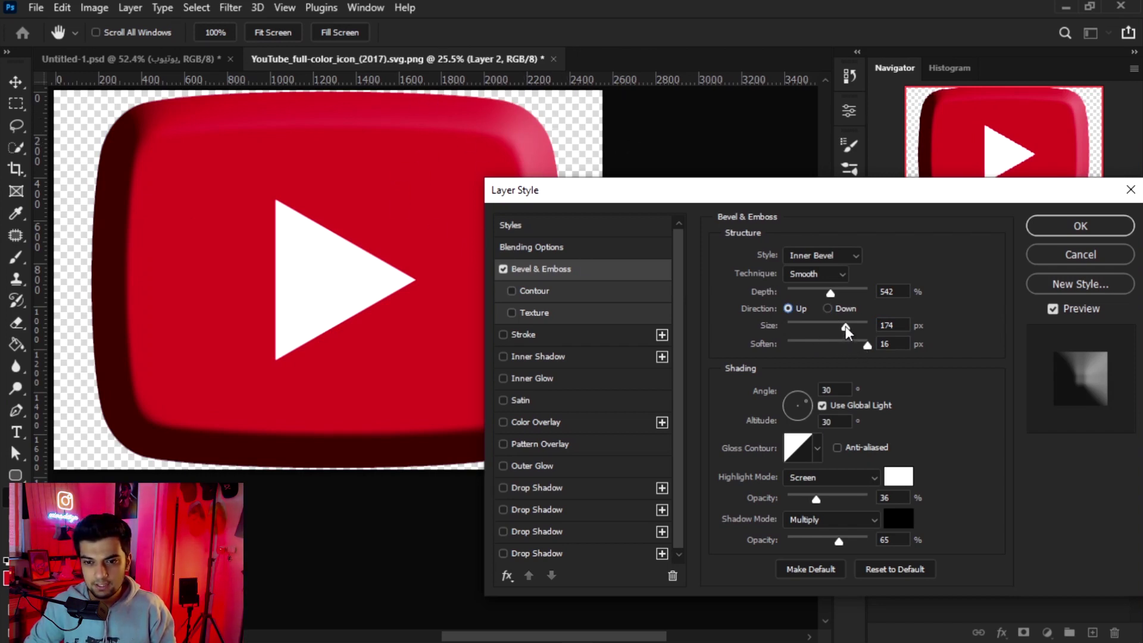
mouse_move(846, 326)
left_mouse_down()
mouse_move(836, 326)
mouse_move(850, 329)
left_mouse_up()
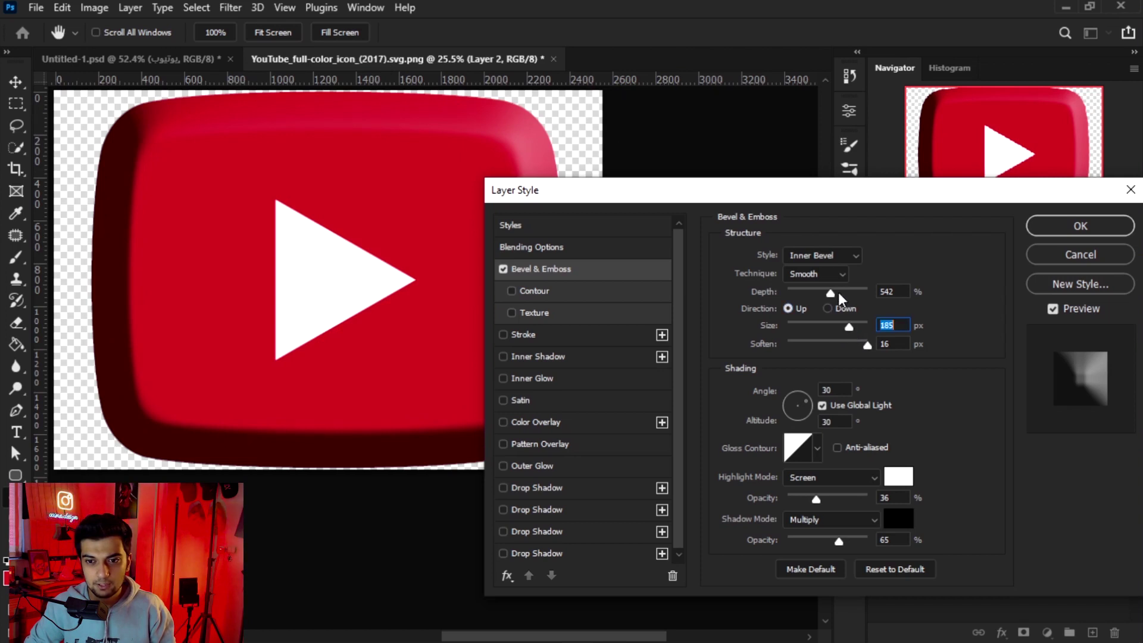
left_click_drag(825, 291, 797, 292)
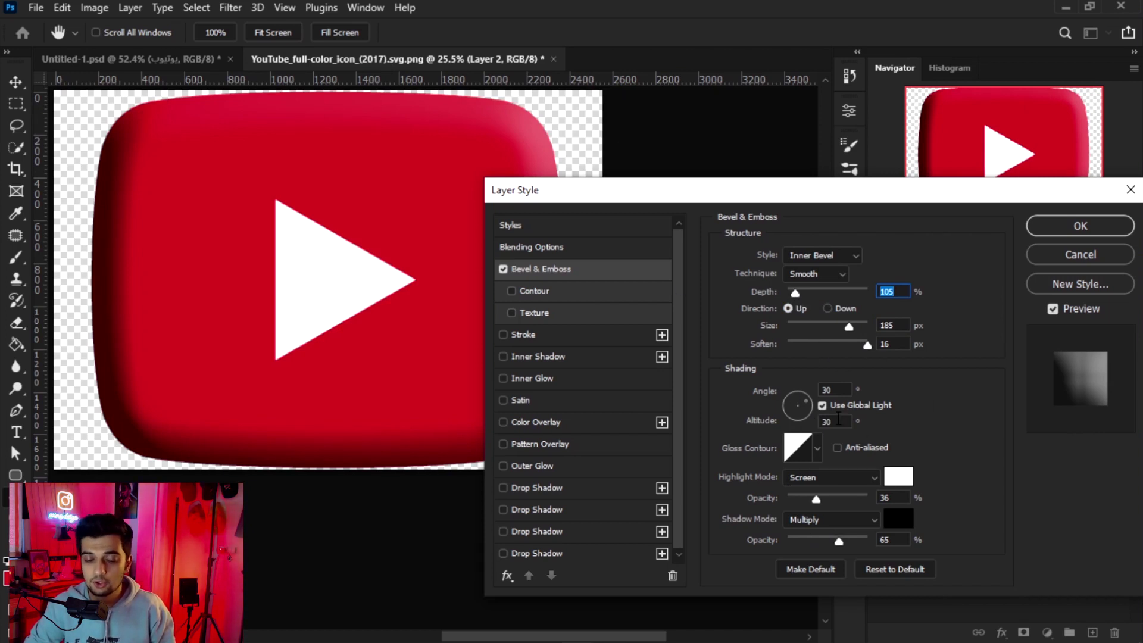
left_click_drag(834, 538, 806, 538)
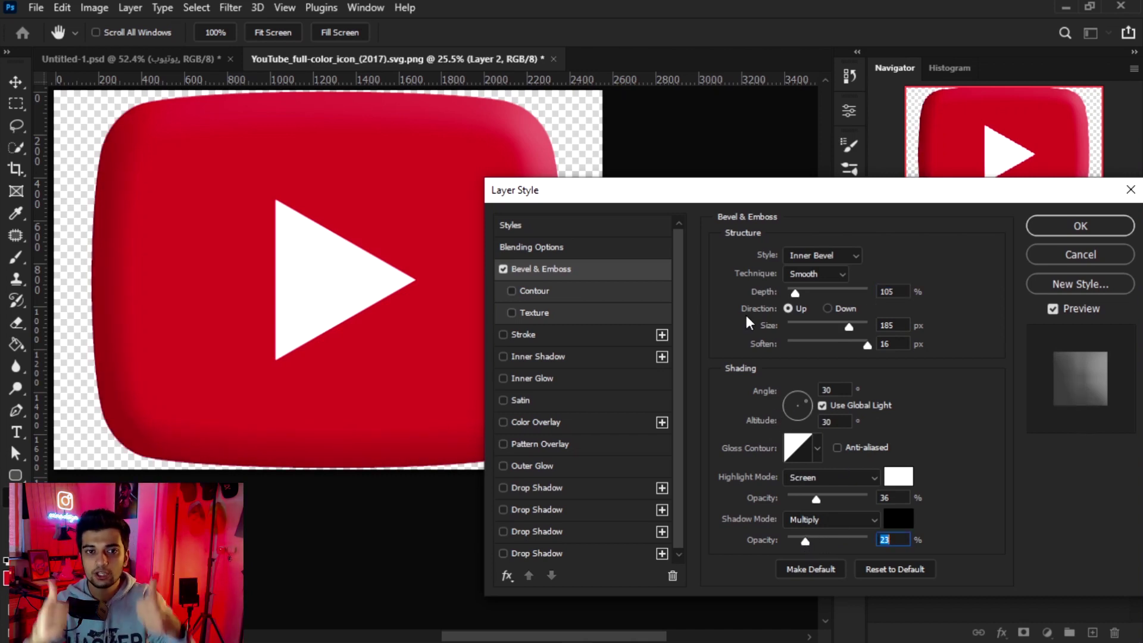
left_click(1048, 226)
- Add a Bevel & Emboss effect with the Emboss style to the white play triangle on Layer 3
scroll(279, 259, "up", 3)
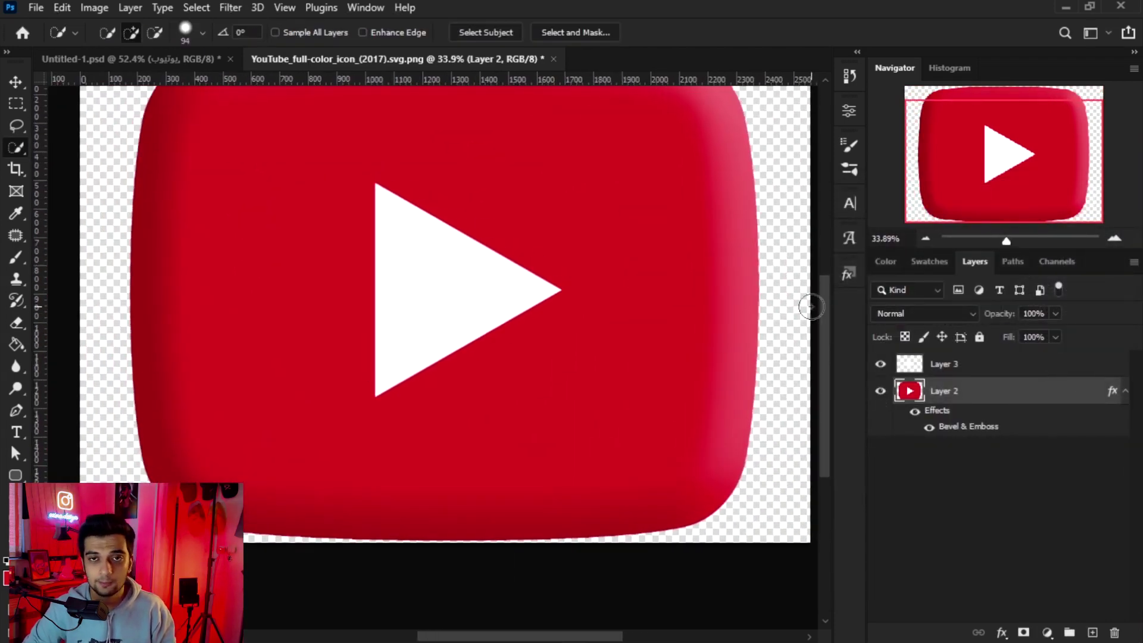
left_click(999, 368)
right_click(1032, 372)
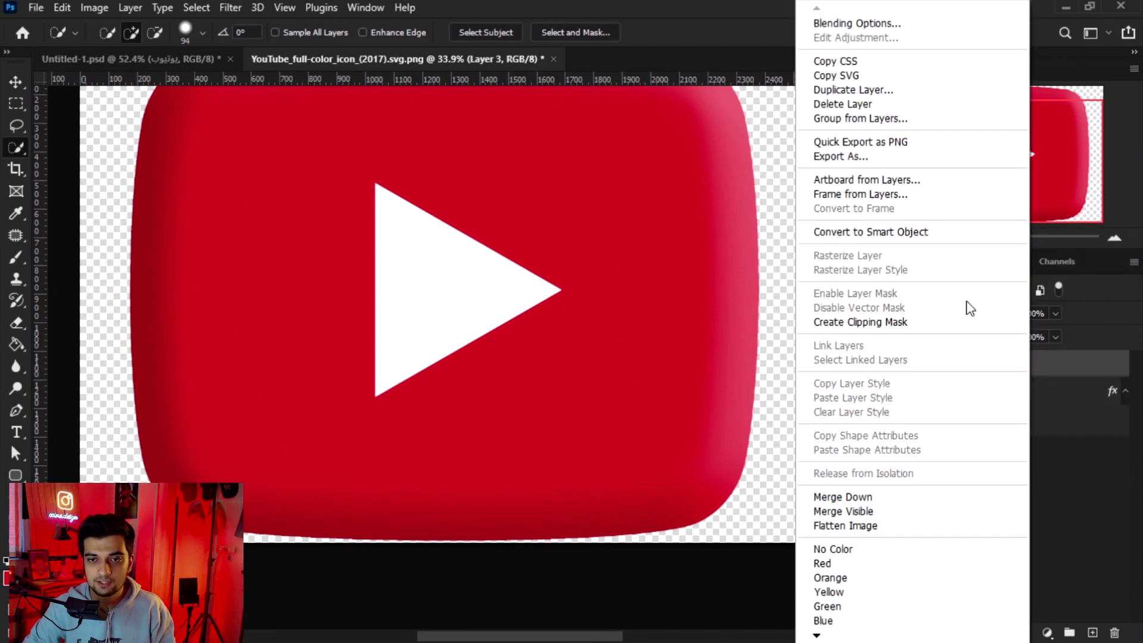
left_click(845, 24)
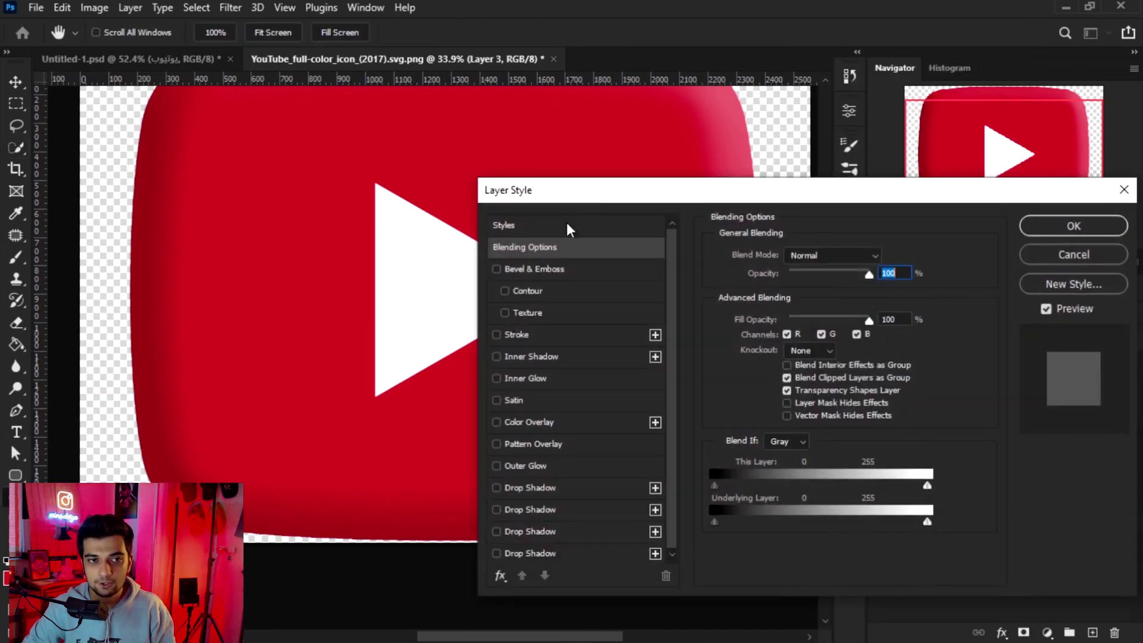
left_click_drag(598, 196, 614, 194)
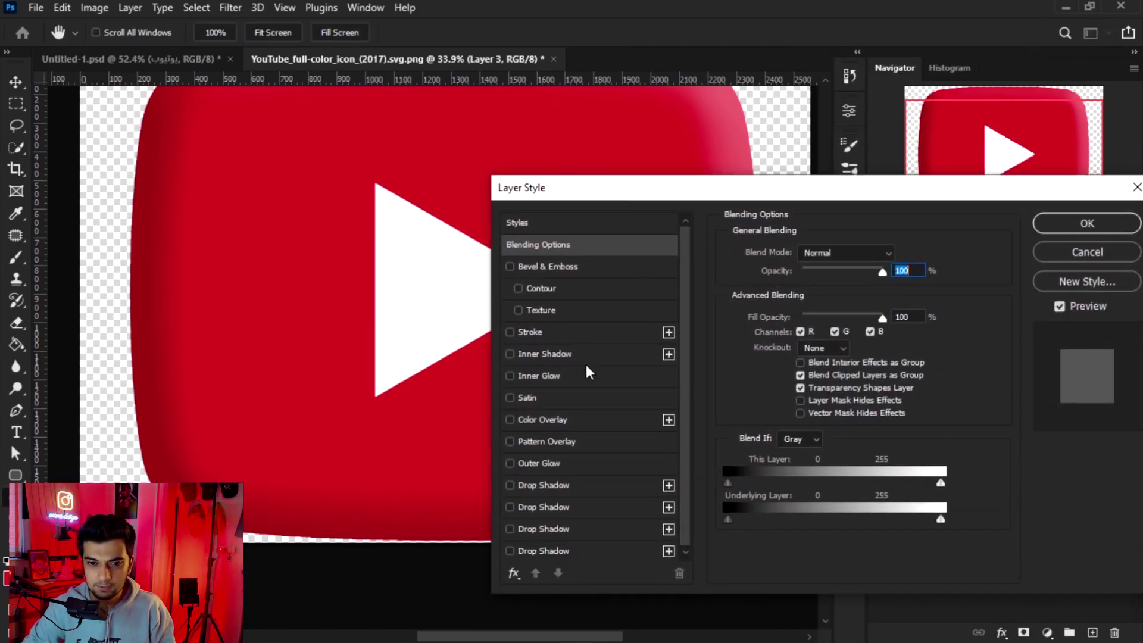
left_click(564, 267)
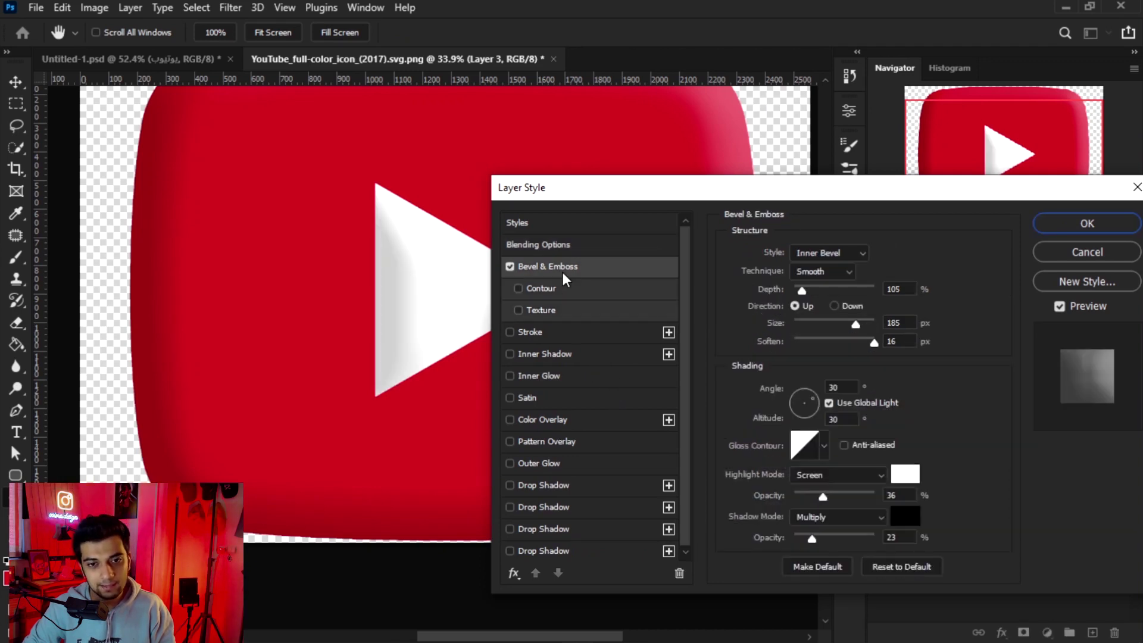
left_click_drag(608, 191, 678, 180)
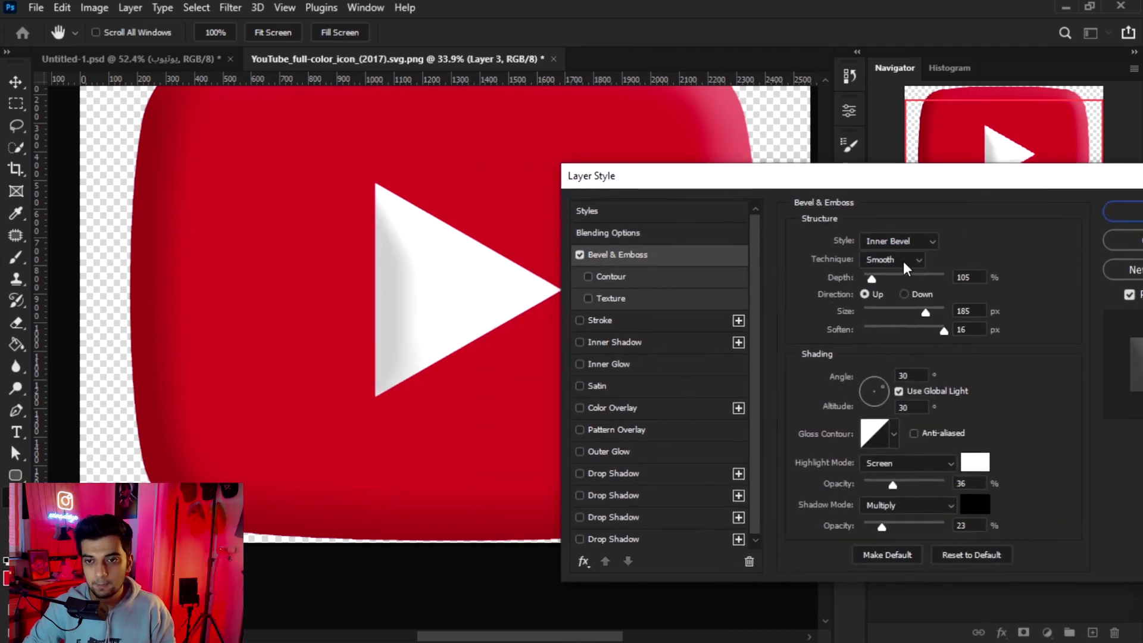
left_click(920, 241)
left_click(914, 276)
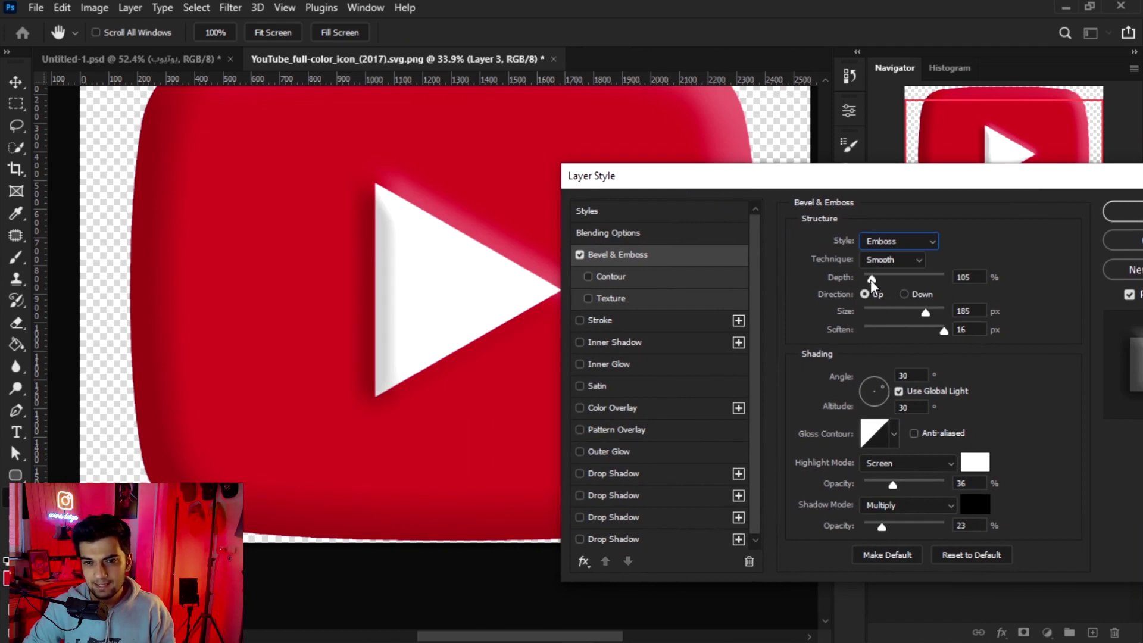
- Set the triangle's emboss depth to 84%, size to 128 px and shadow opacity to 41%, and apply the effect
left_click_drag(871, 284, 872, 283)
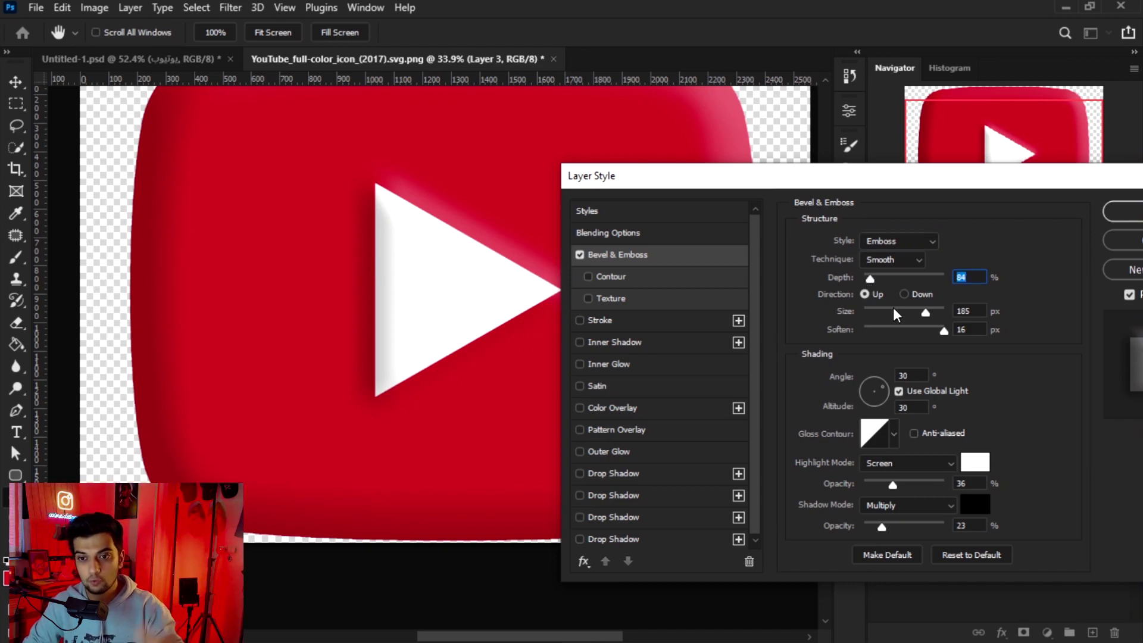
mouse_move(926, 314)
left_mouse_down()
mouse_move(897, 318)
mouse_move(909, 320)
left_mouse_up()
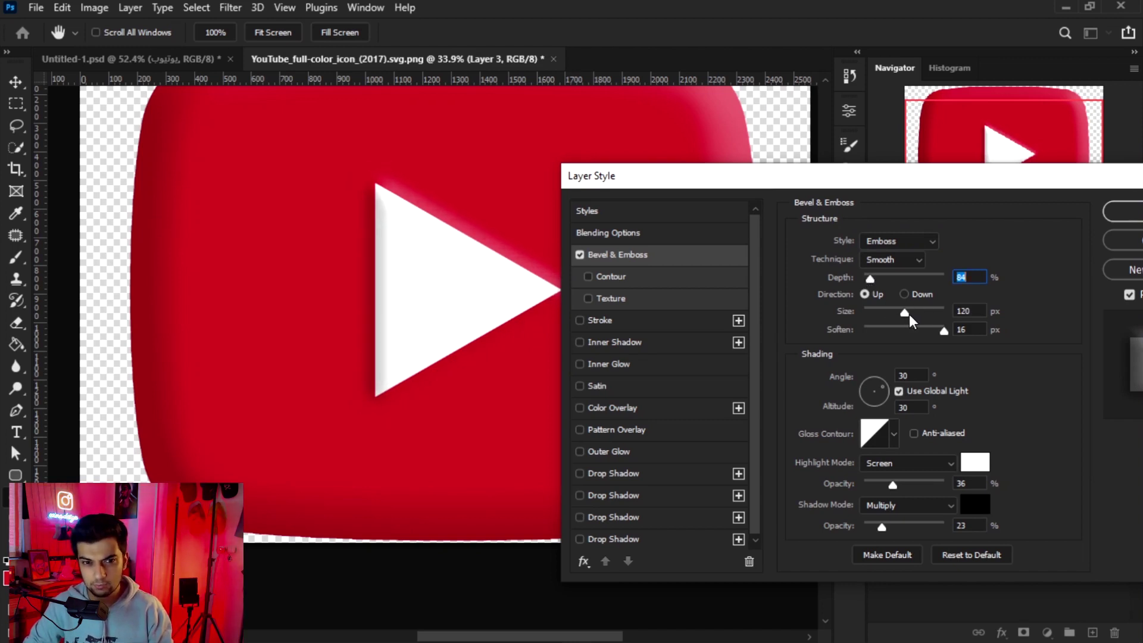
left_click_drag(881, 529, 898, 523)
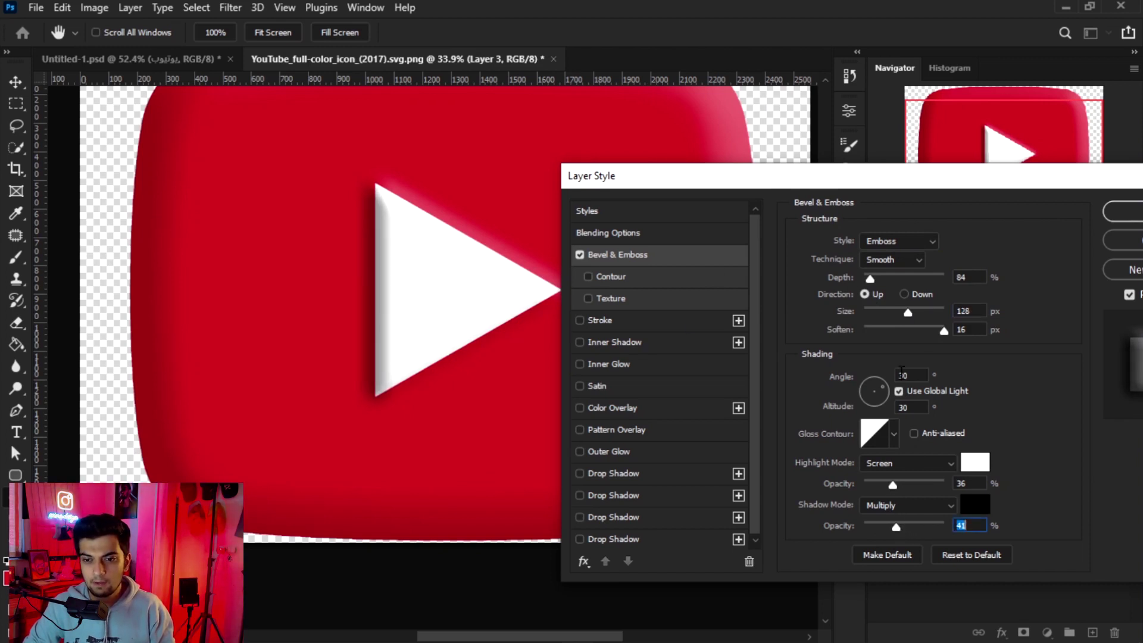
left_click(1121, 214)
key("w")
- Merge the triangle's Layer 3 and the red shape's Layer 2 into a single layer
scroll(594, 330, "down", 4)
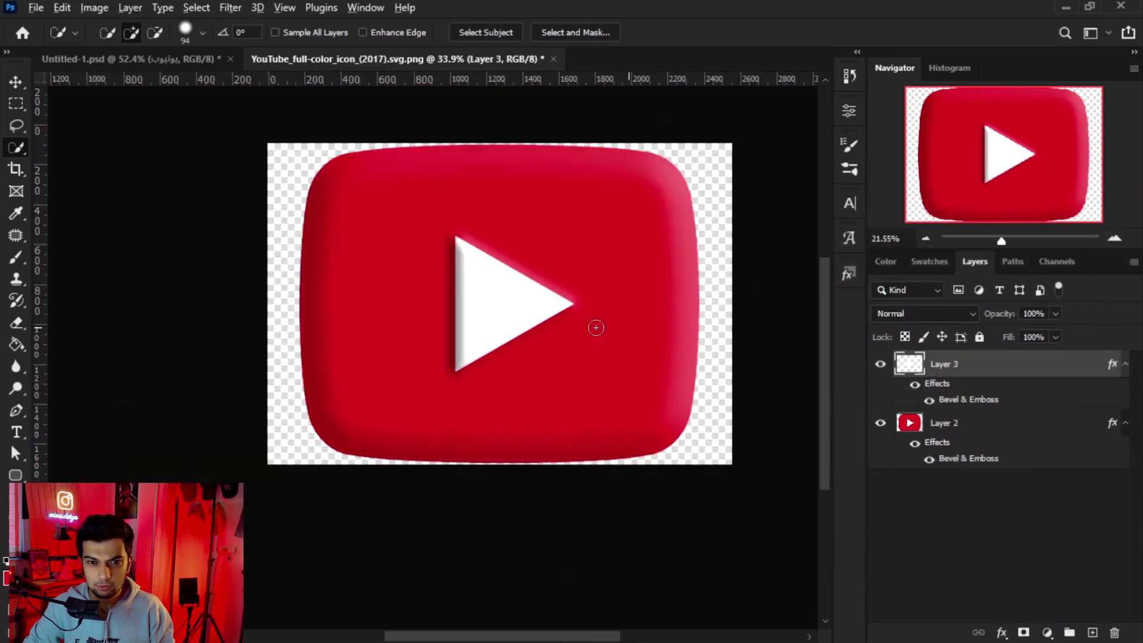
scroll(605, 301, "up", 1)
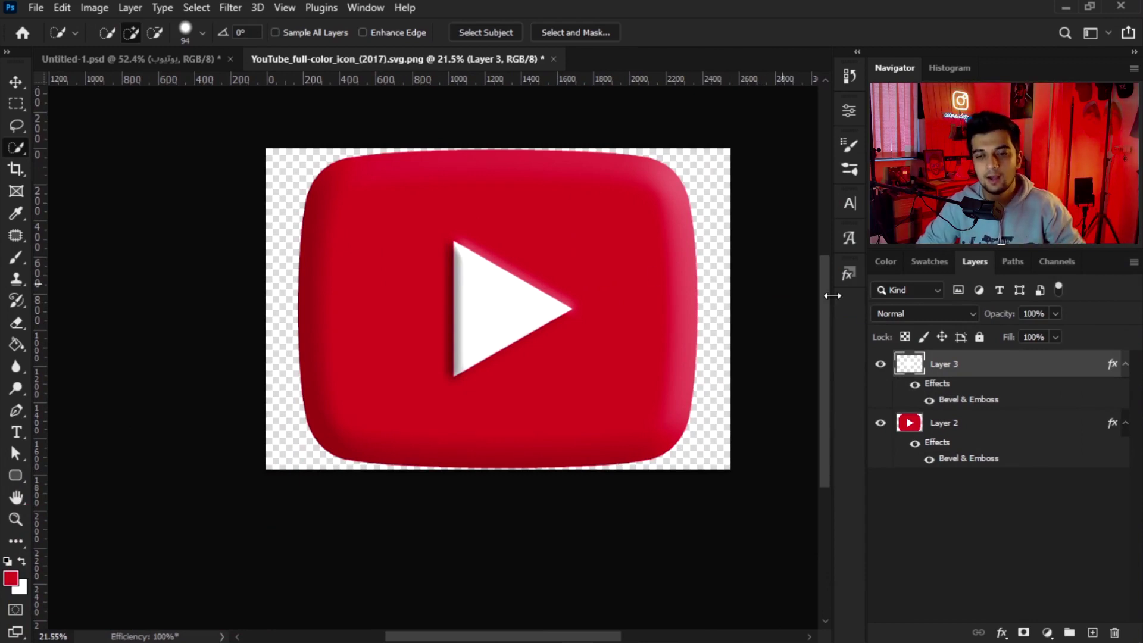
left_click(978, 430, "ctrl")
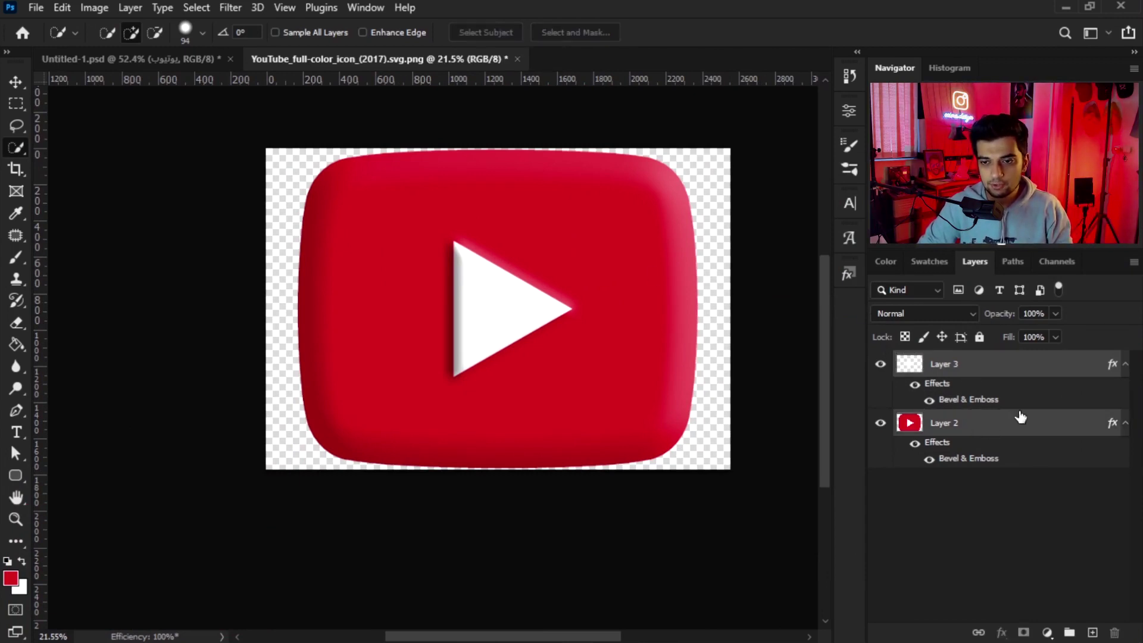
key("ctrl+e")
- Quick-export the merged icon layer as a PNG named "yt Icon" into the هایلایت folder on drive D
right_click(965, 369)
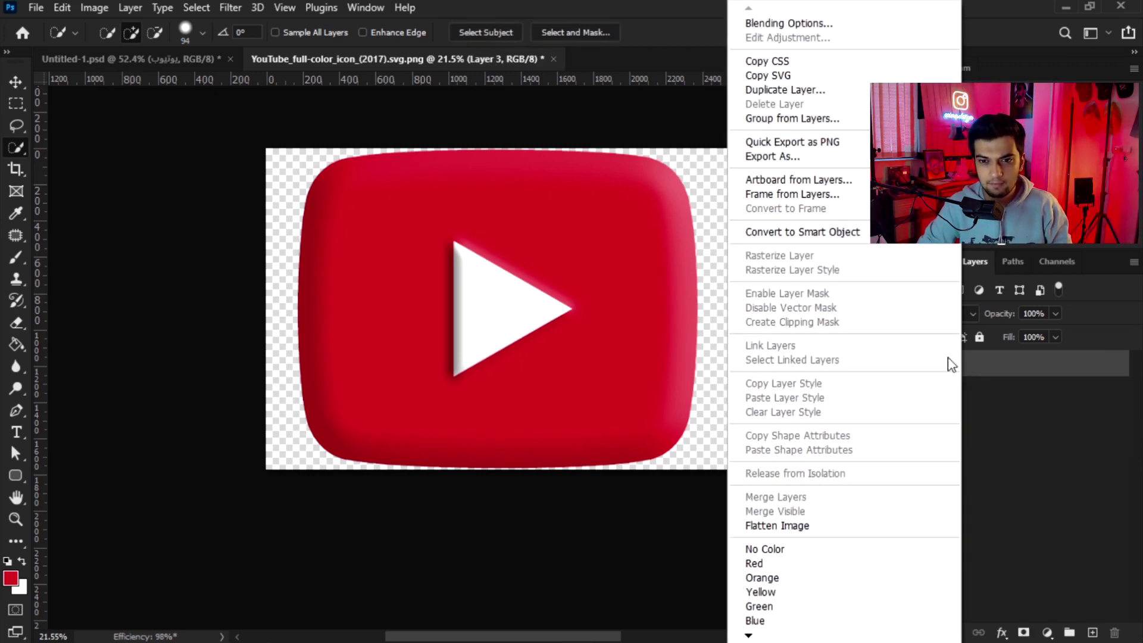
left_click(822, 145)
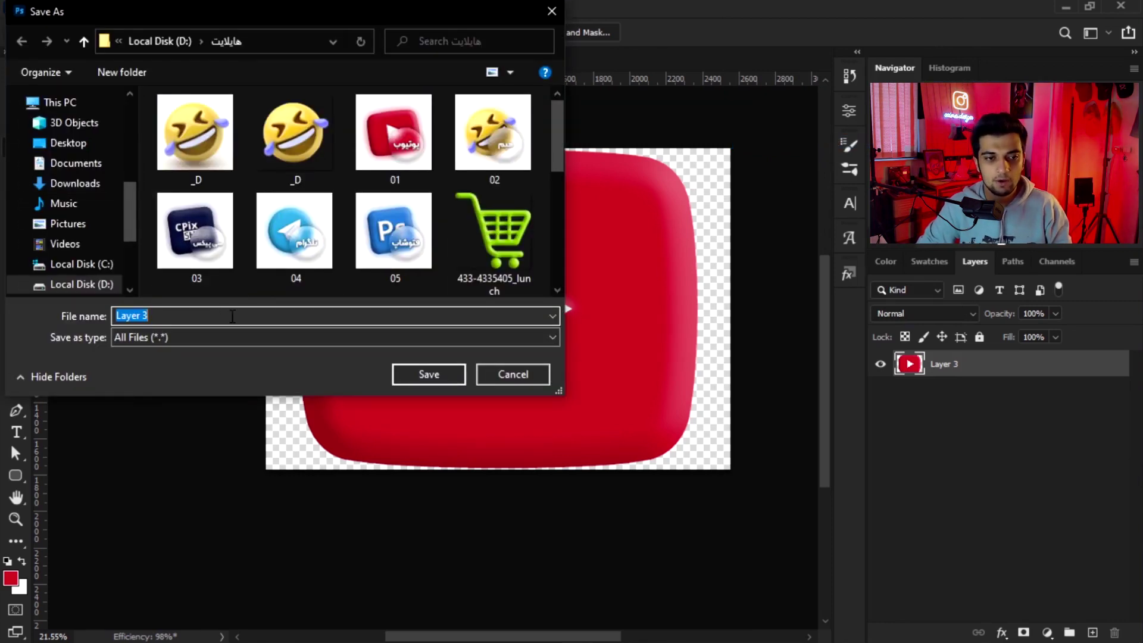
type("ع")
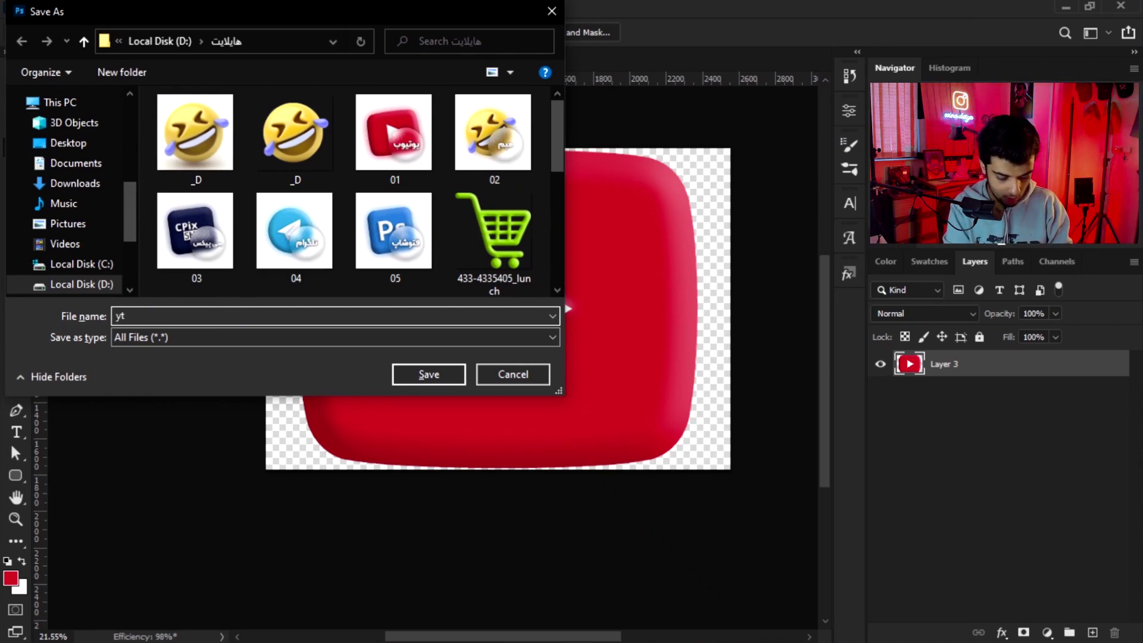
key("Return")
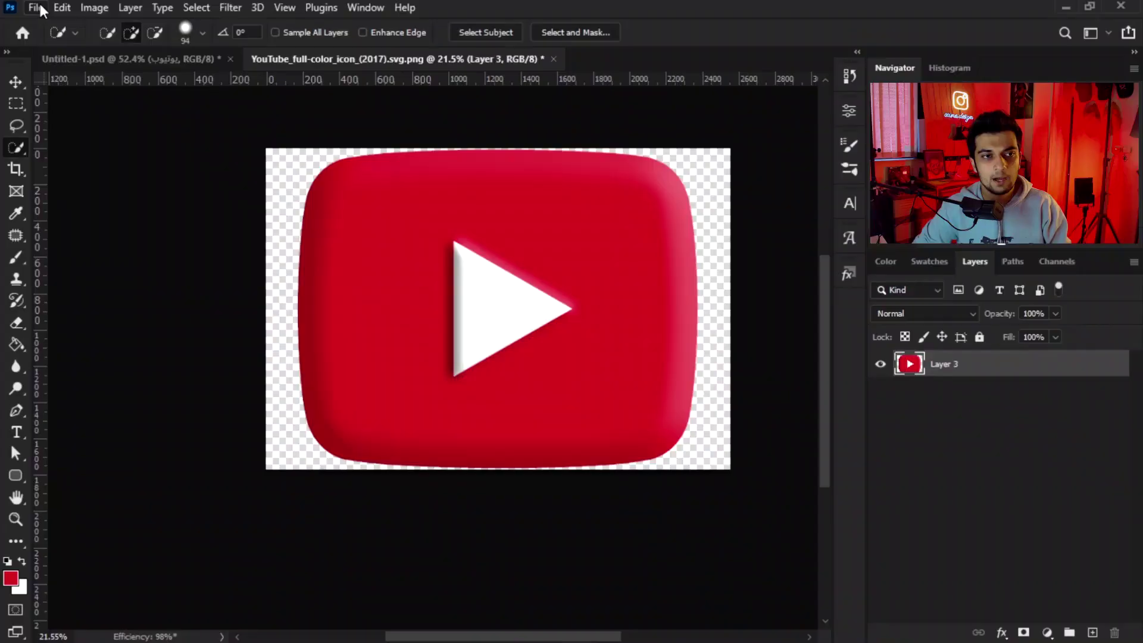
- Create a new 1080 x 1080 pixel document at 72 pixels/inch with a white background
left_click(37, 7)
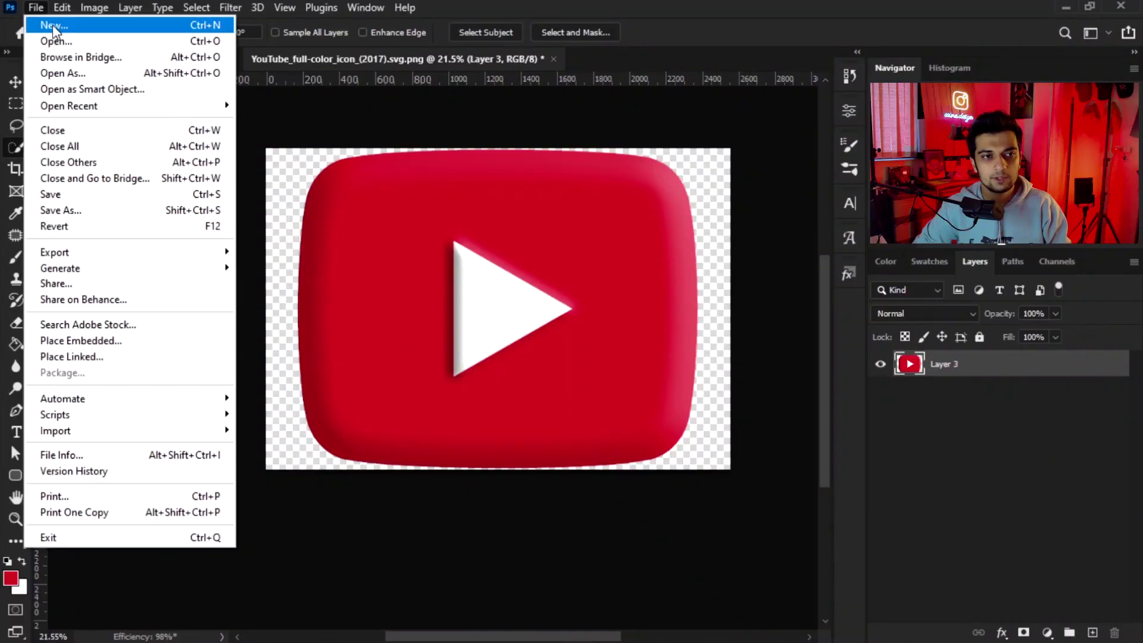
left_click(52, 22)
double_click(799, 249)
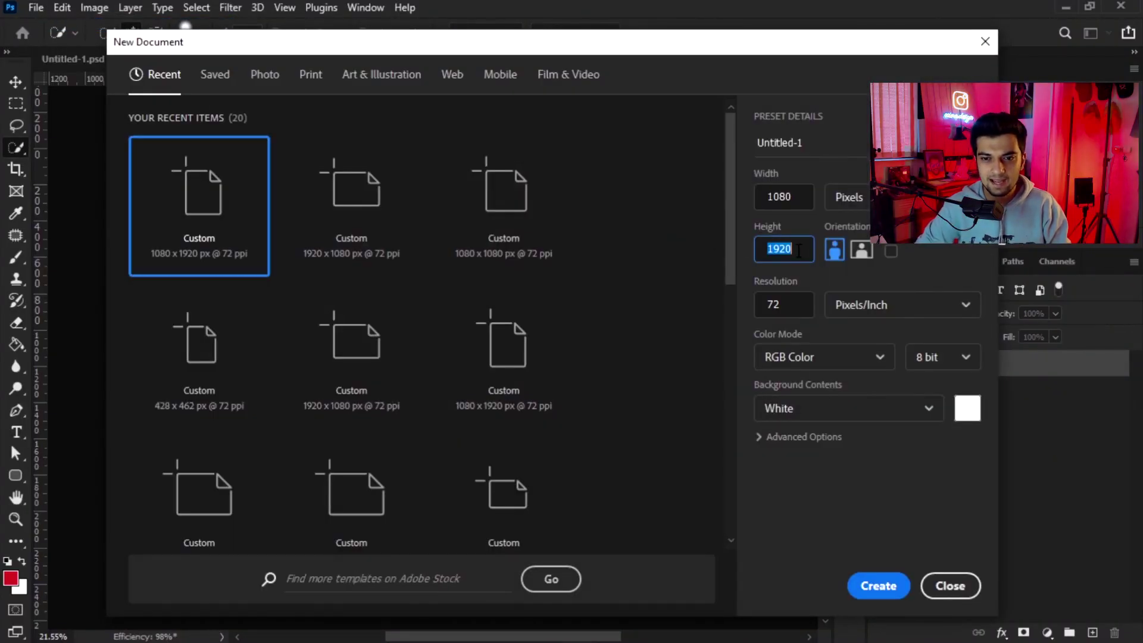
type("1080")
key("Return")
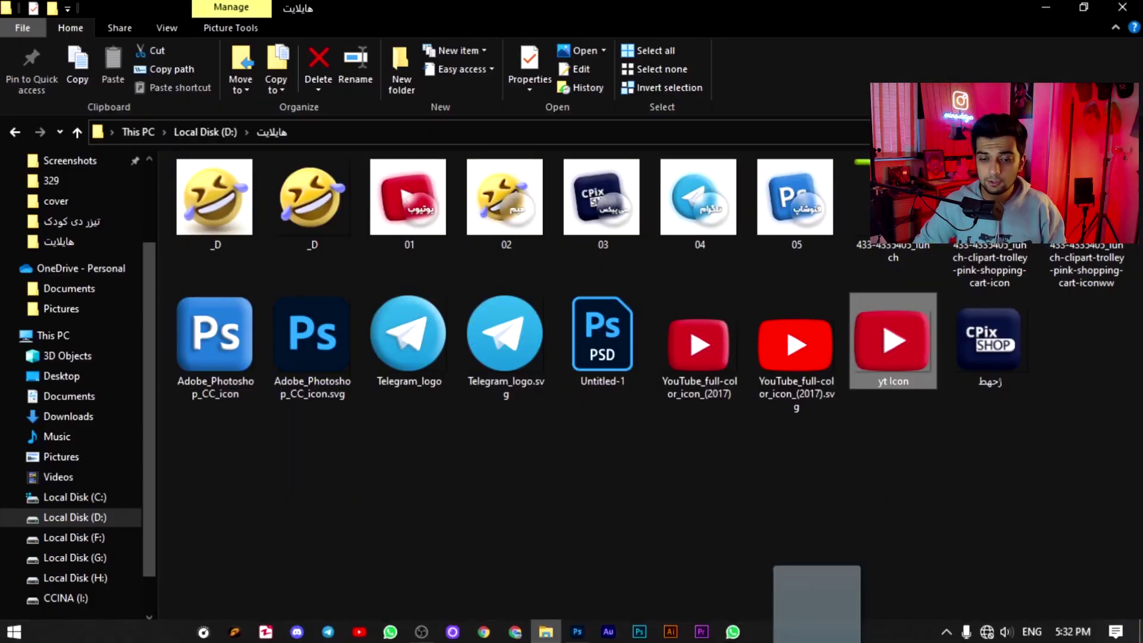
- Place the yt Icon image from File Explorer into the new document, centred and scaled to about 33%
mouse_move(591, 630)
left_click_drag(591, 630, 503, 381)
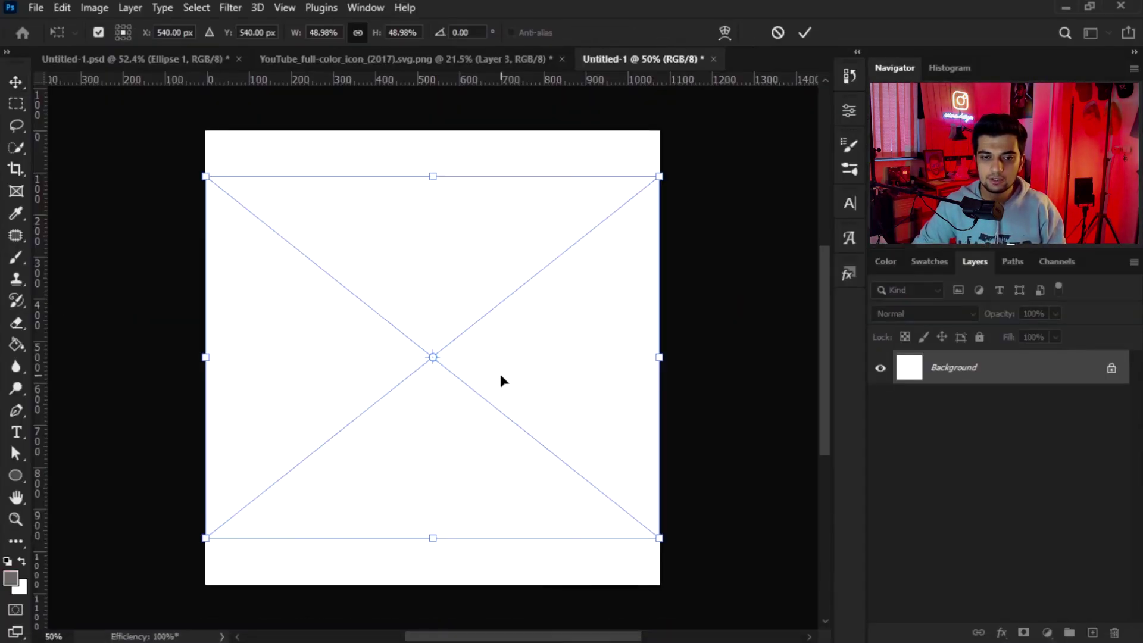
left_click_drag(667, 361, 589, 369)
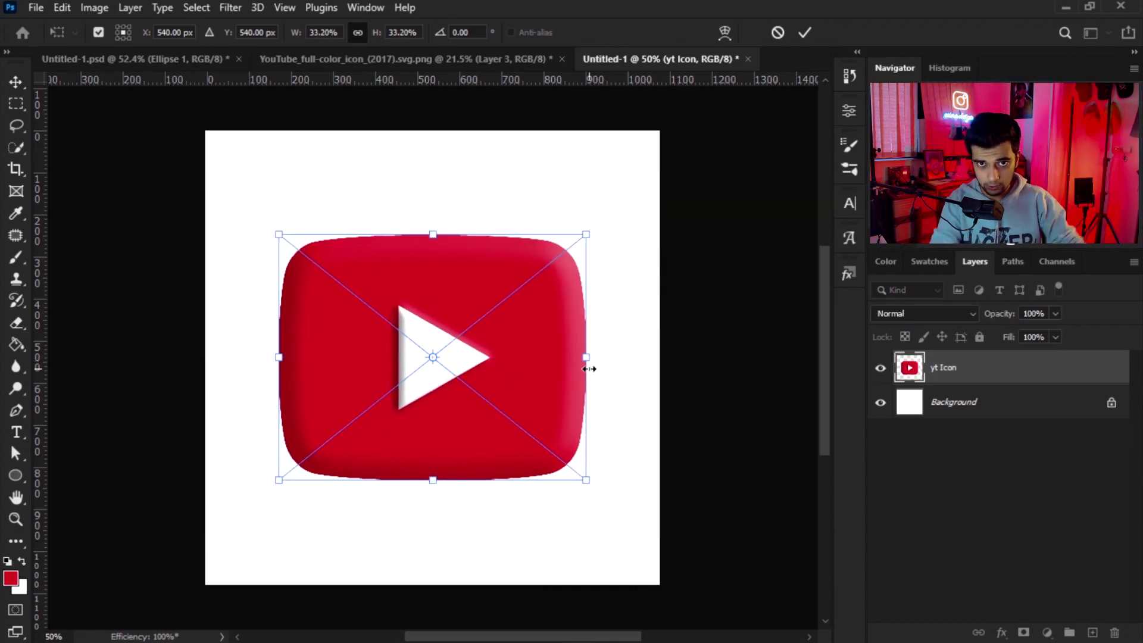
key("Return")
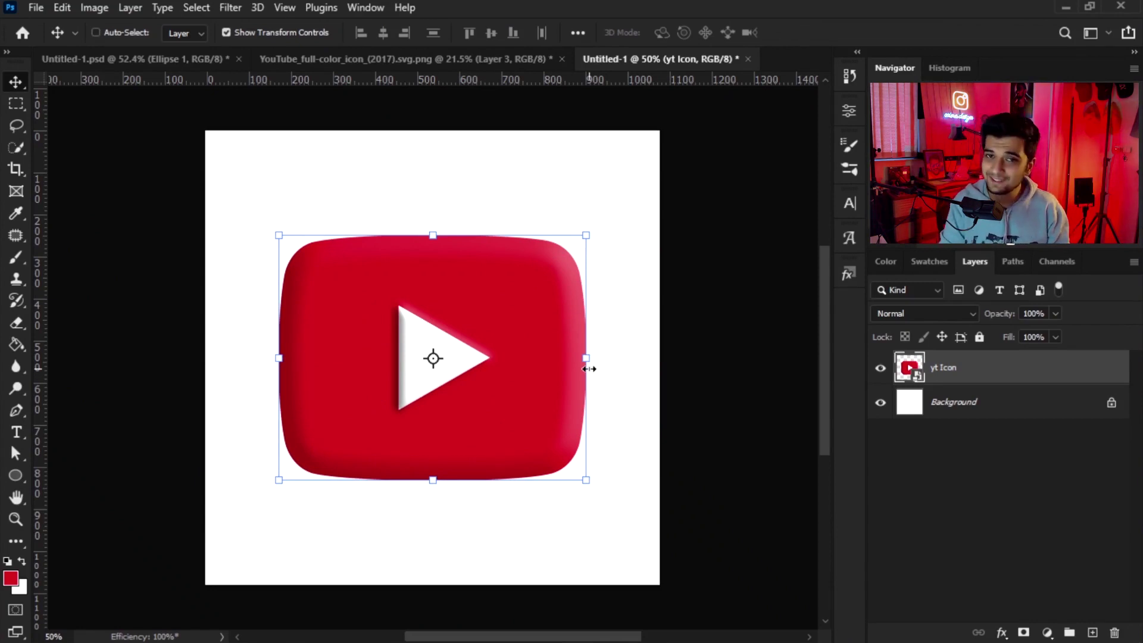
- Duplicate the yt Icon layer twice and make the original yt Icon layer active
key("ctrl+j")
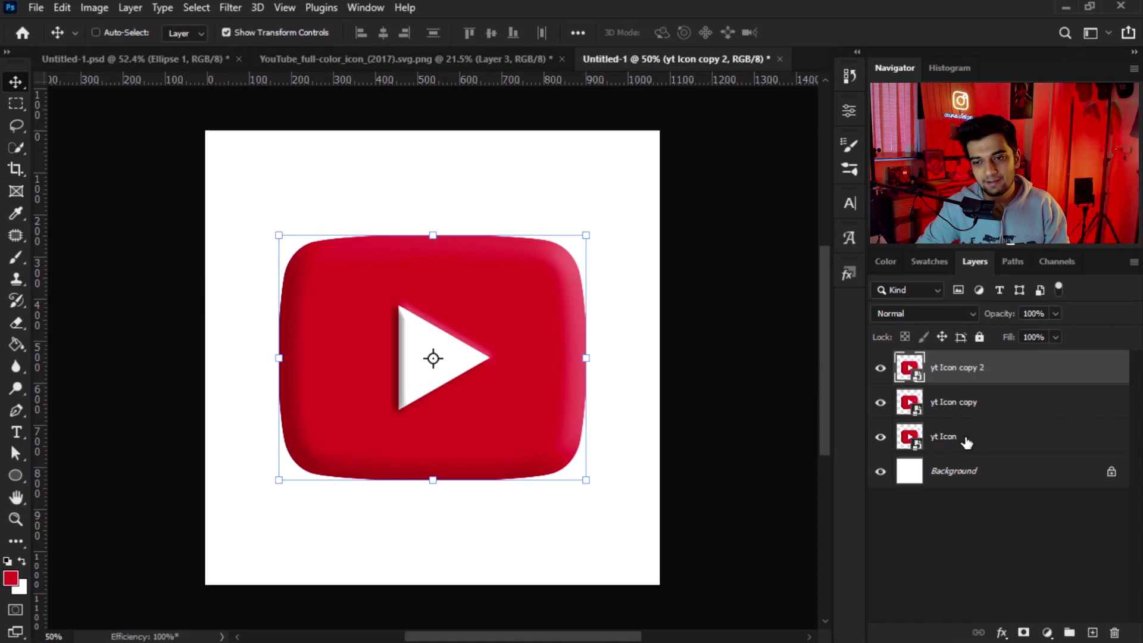
left_click(966, 442)
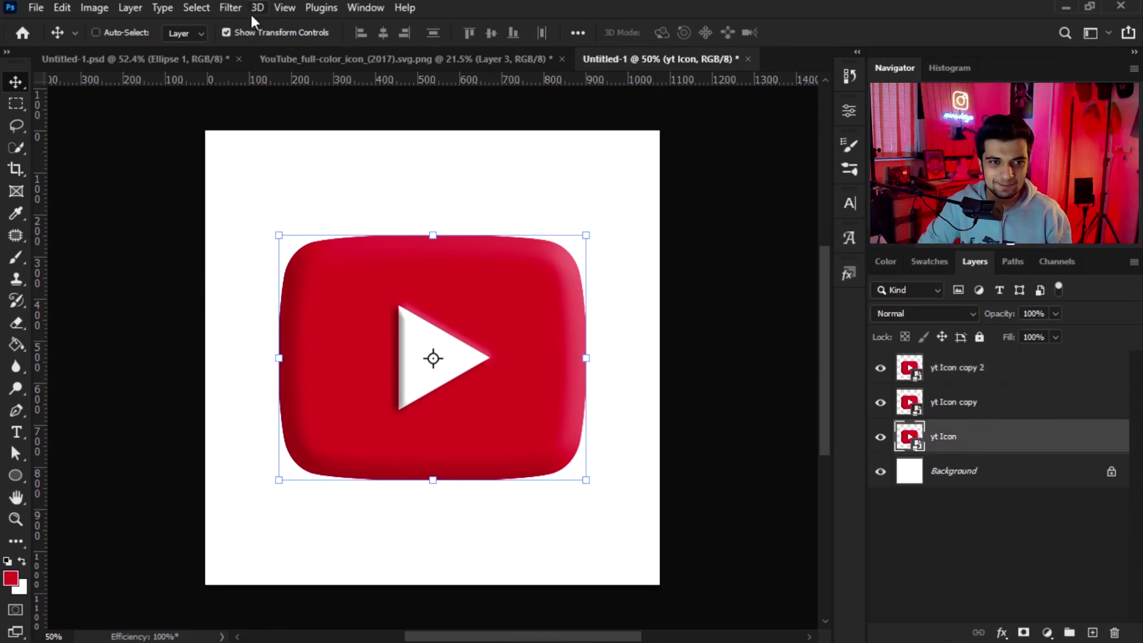
- Apply a Gaussian Blur with a radius of 42.9 pixels to the original yt Icon layer
left_click(233, 8)
mouse_move(331, 223)
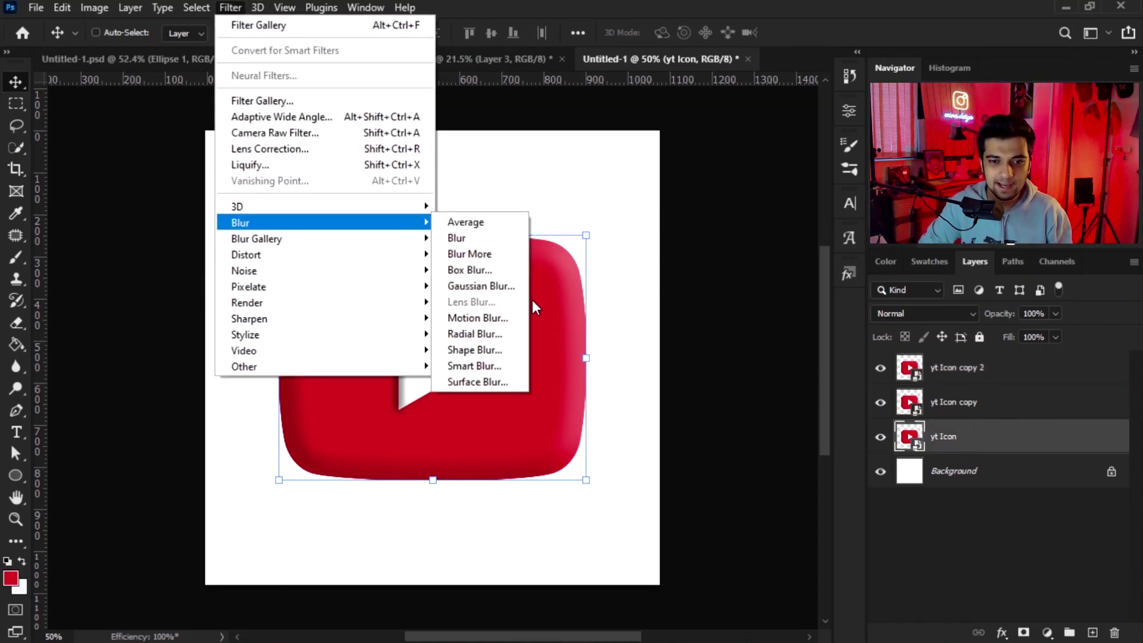
left_click(512, 288)
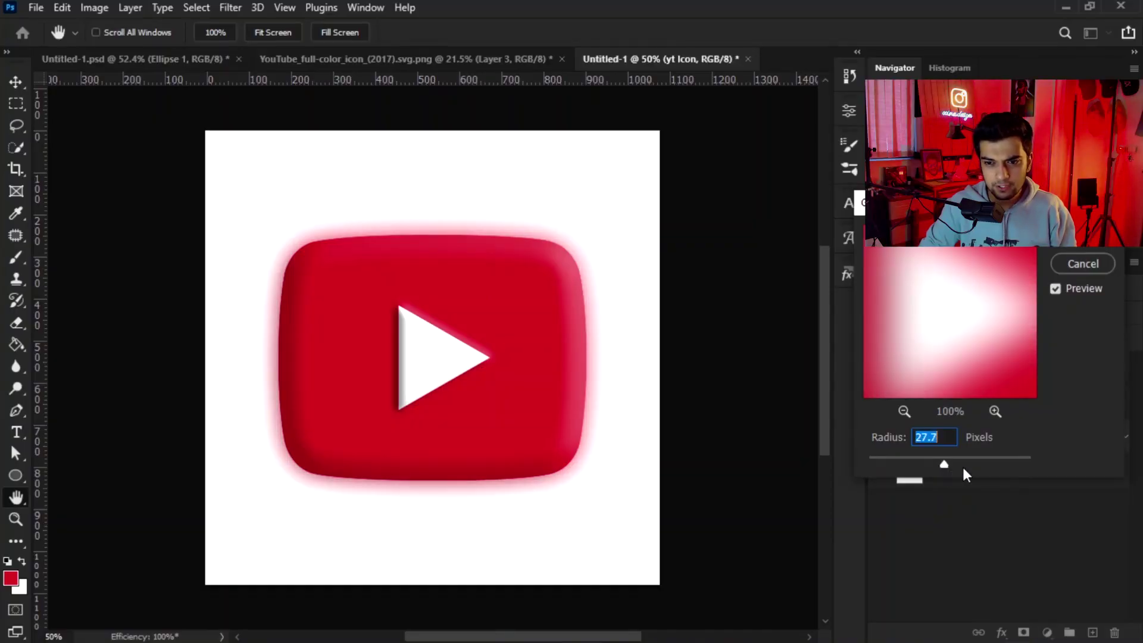
left_click_drag(963, 467, 948, 458)
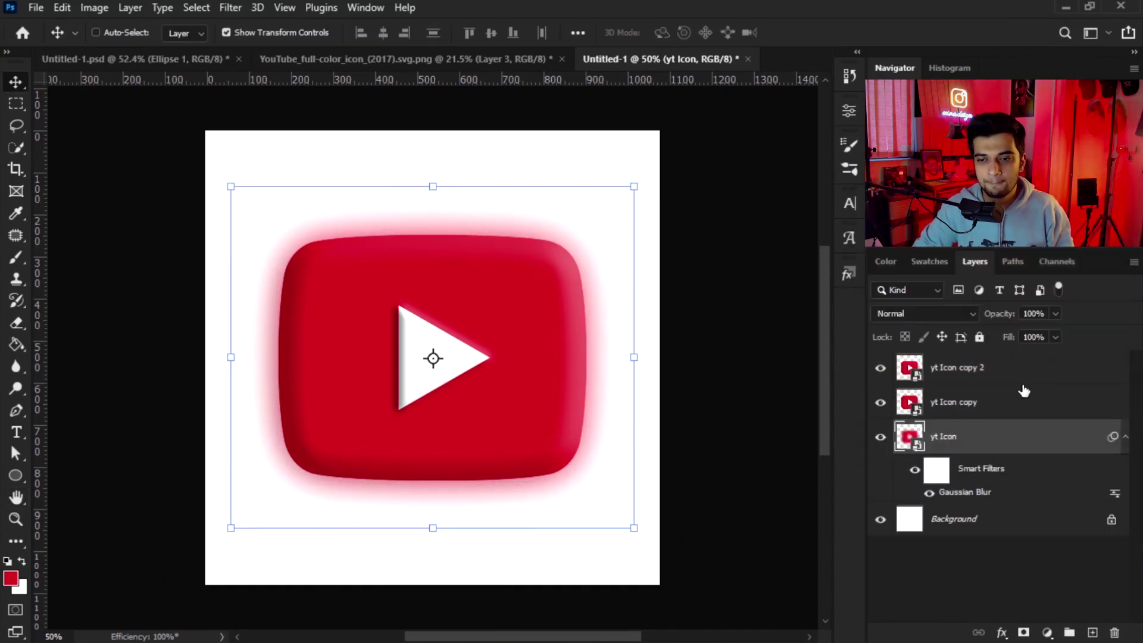
- Apply the same 42.9-pixel Gaussian Blur to the yt Icon copy 2 layer
left_click(1013, 379)
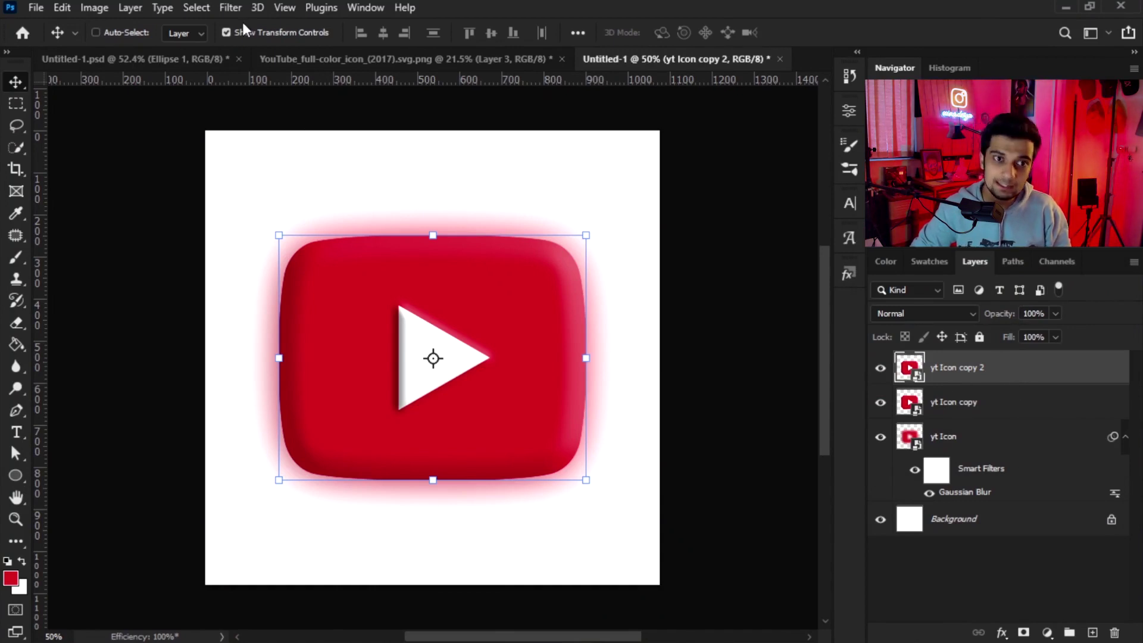
left_click(230, 7)
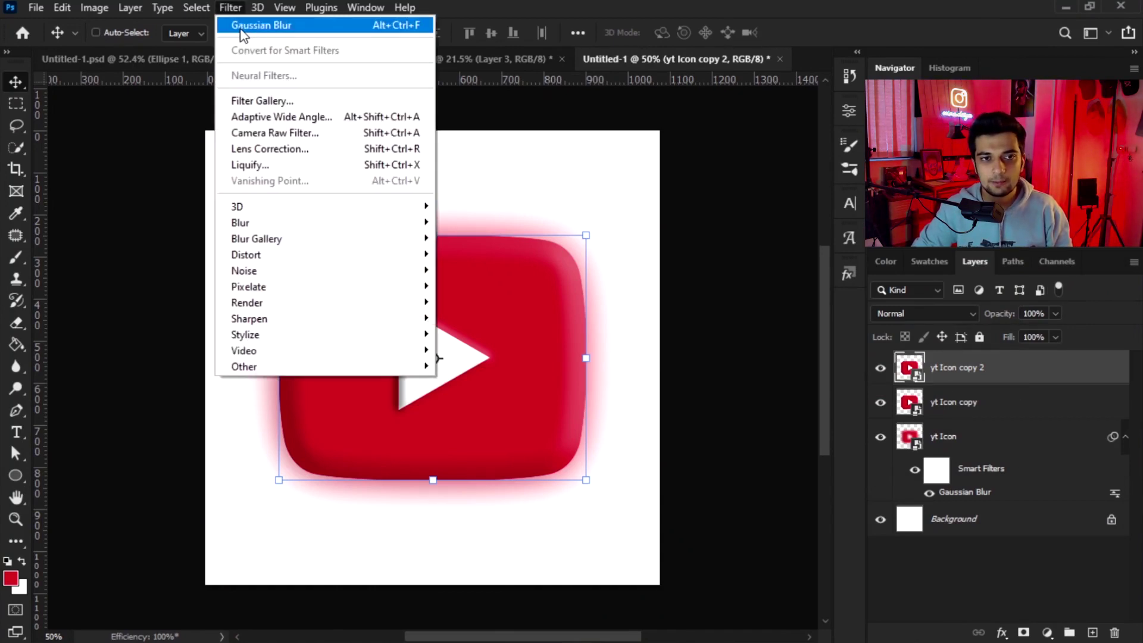
left_click(295, 31)
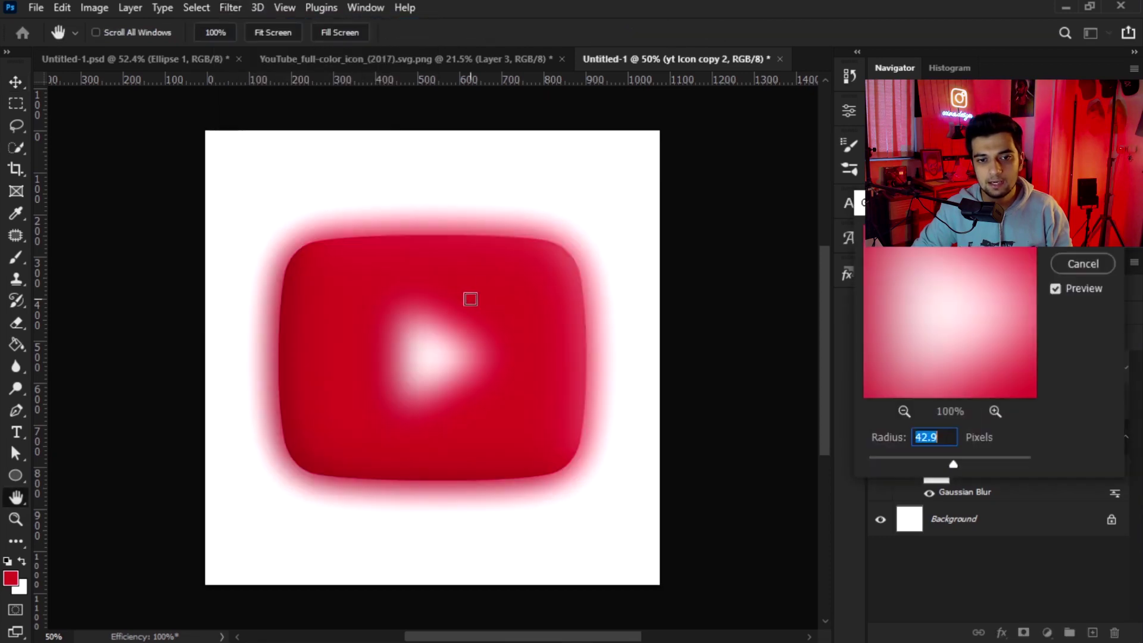
left_click(1071, 243)
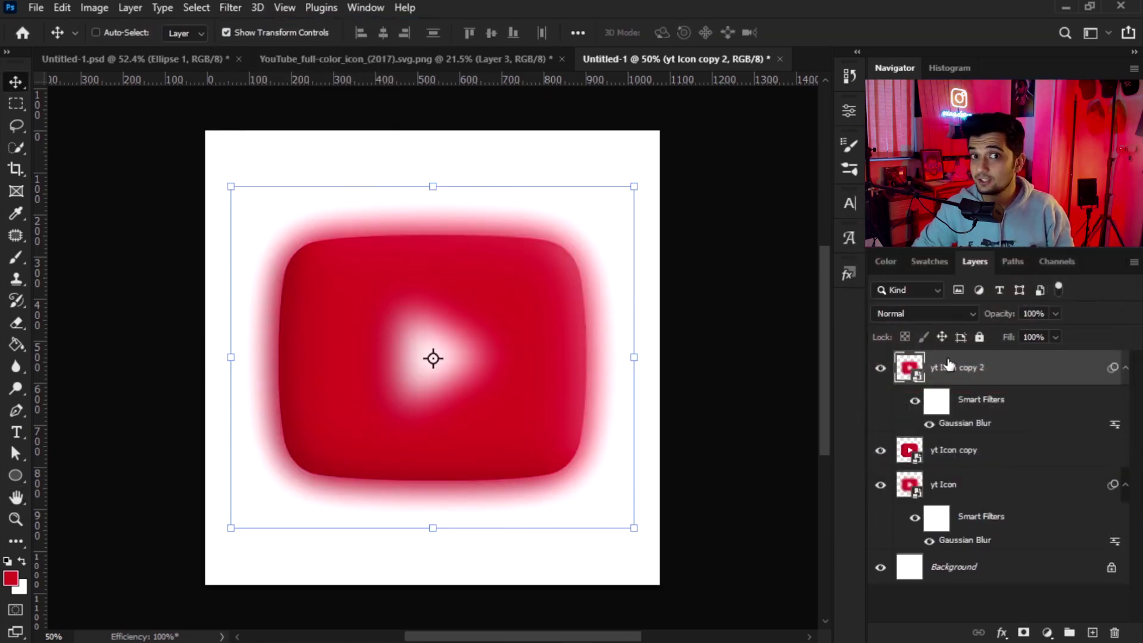
- Open the Filter Gallery for yt Icon copy 2 and keep a single Glass effect with distortion 7, smoothness 3 and Frosted texture at 100%
left_click(230, 7)
left_click(302, 101)
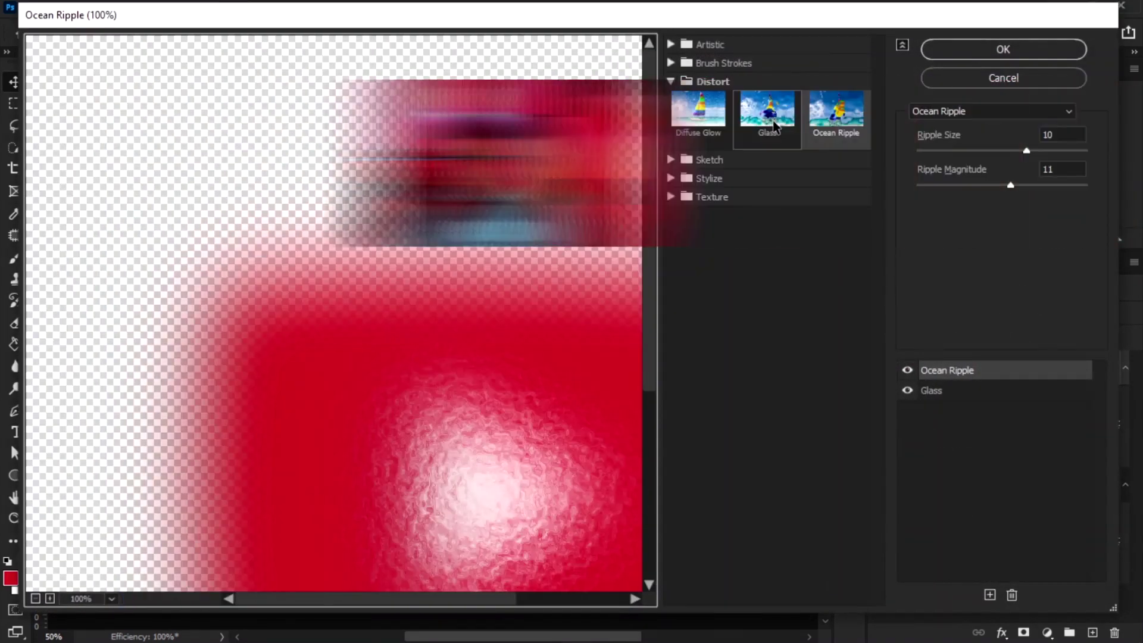
left_click(774, 125)
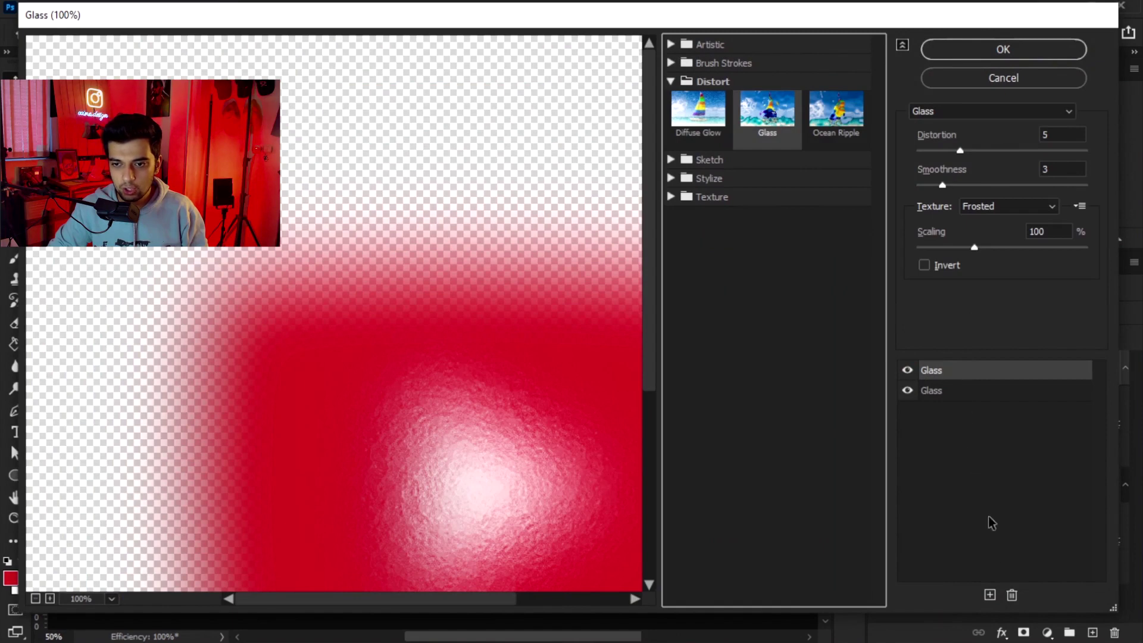
left_click(1012, 595)
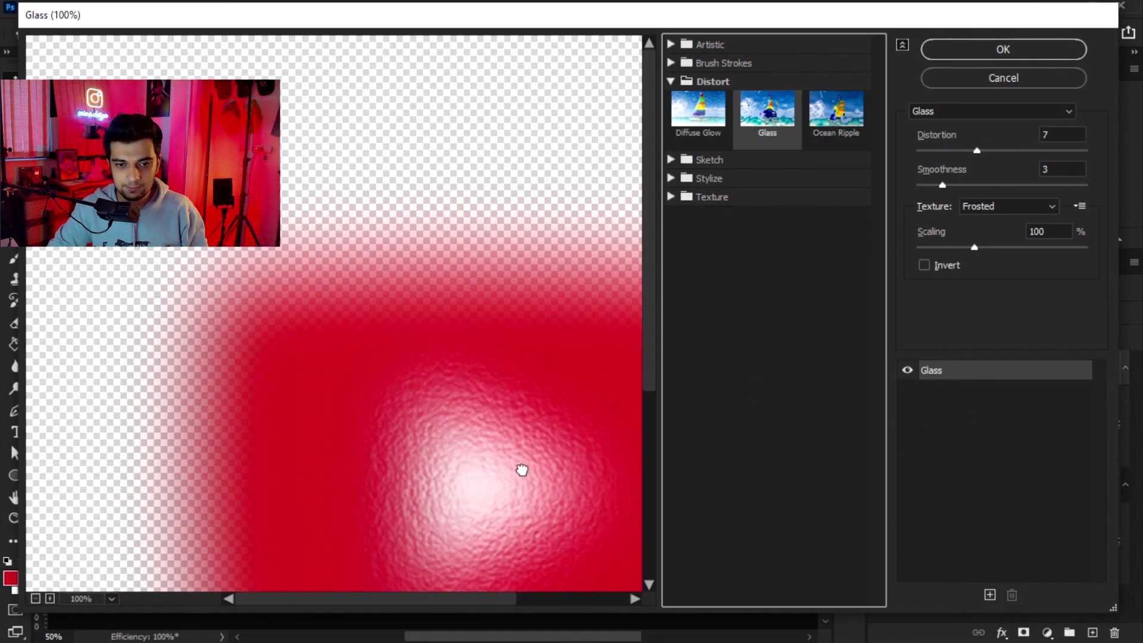
left_click_drag(522, 470, 434, 334)
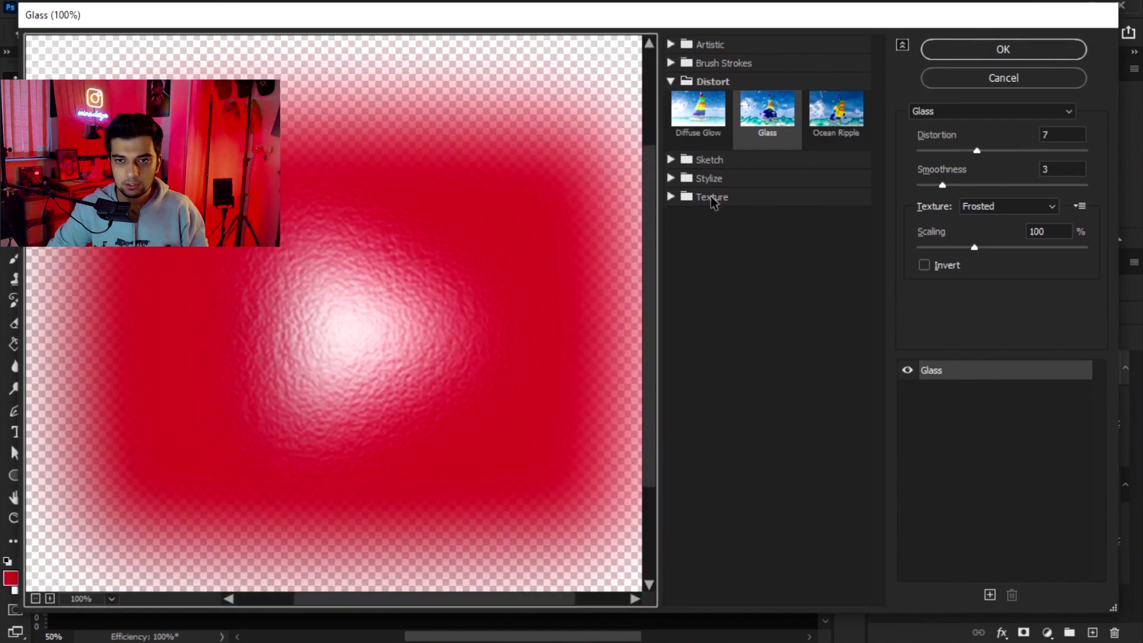
- Try the Ocean Ripple distortion in place of Glass and switch back to Glass
left_click(670, 83)
left_click(669, 83)
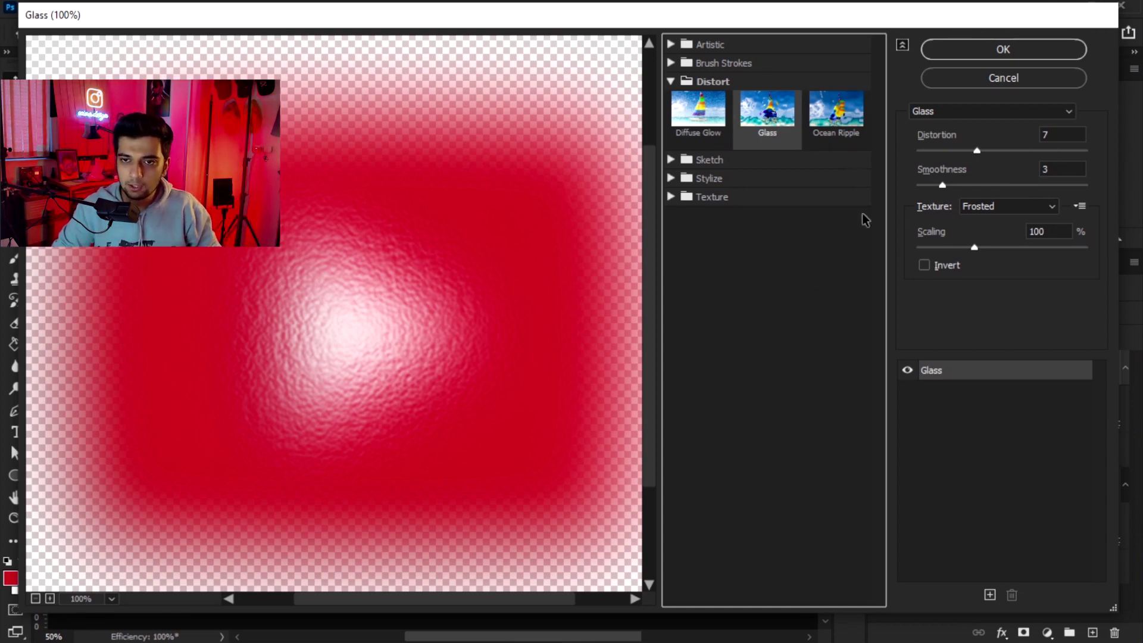
left_click(842, 135)
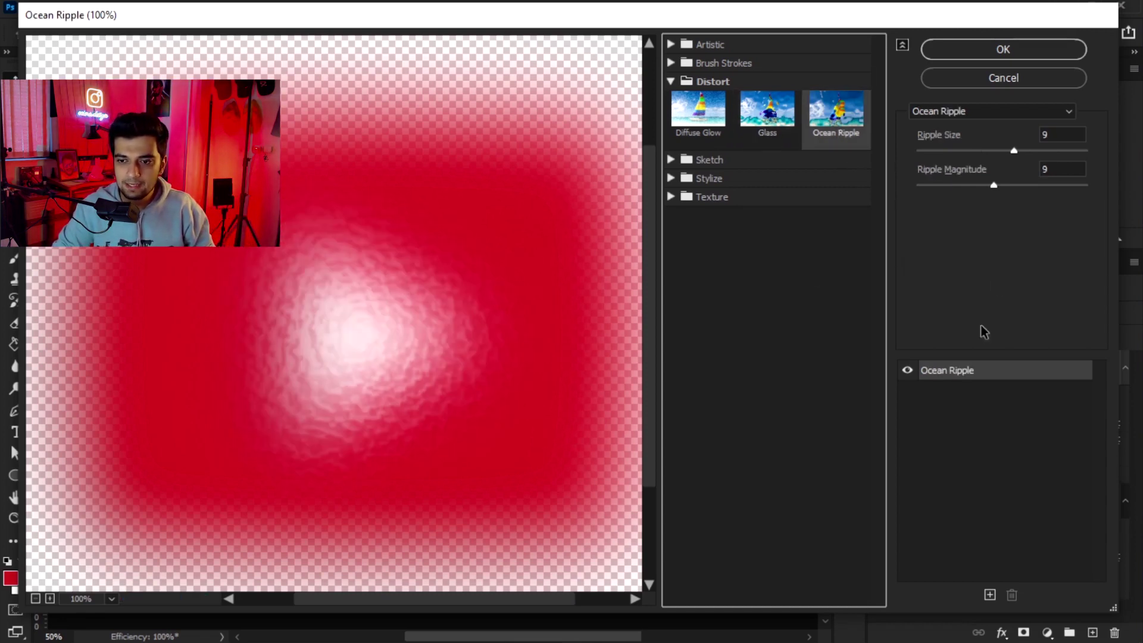
left_click(768, 112)
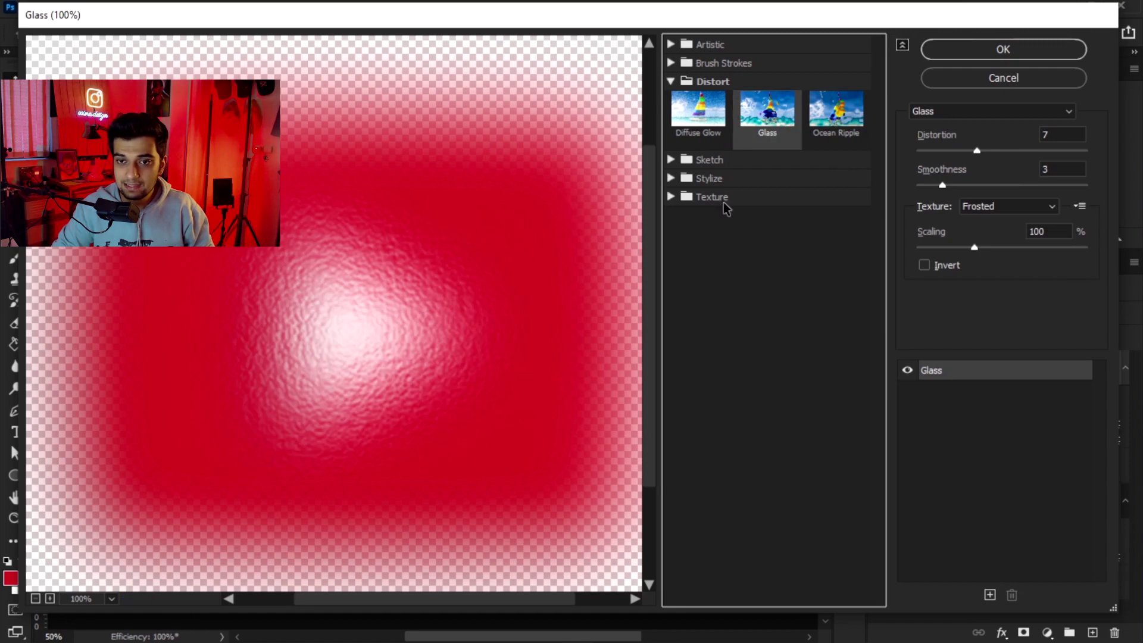
- Add an Ocean Ripple effect above Glass with ripple size 13 and magnitude 14, and apply the gallery filters
left_click(991, 596)
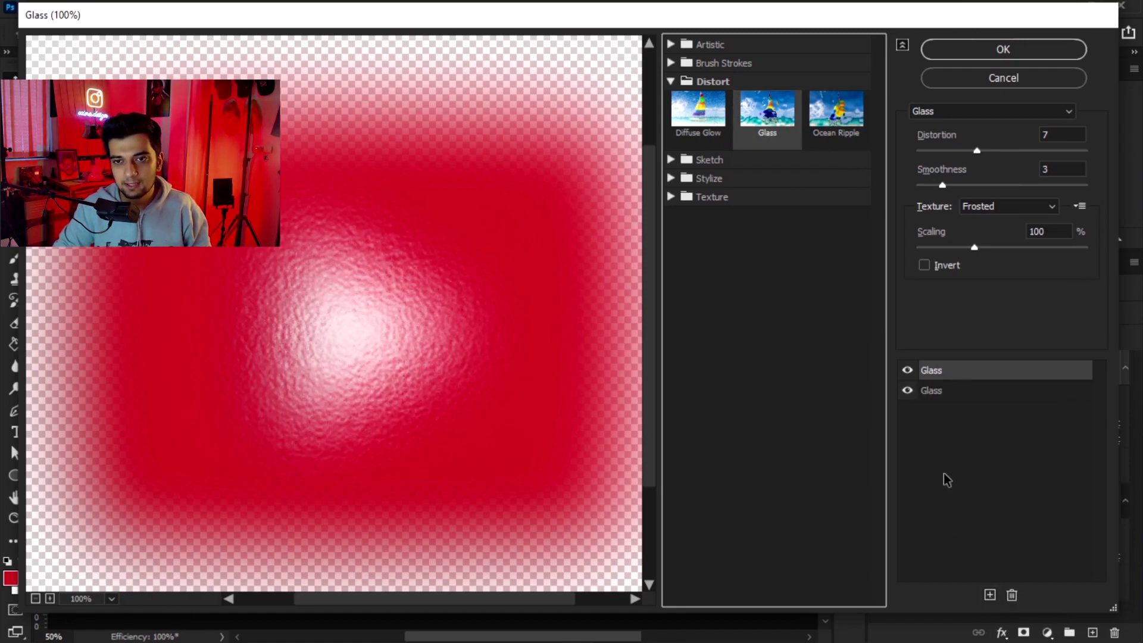
left_click(845, 121)
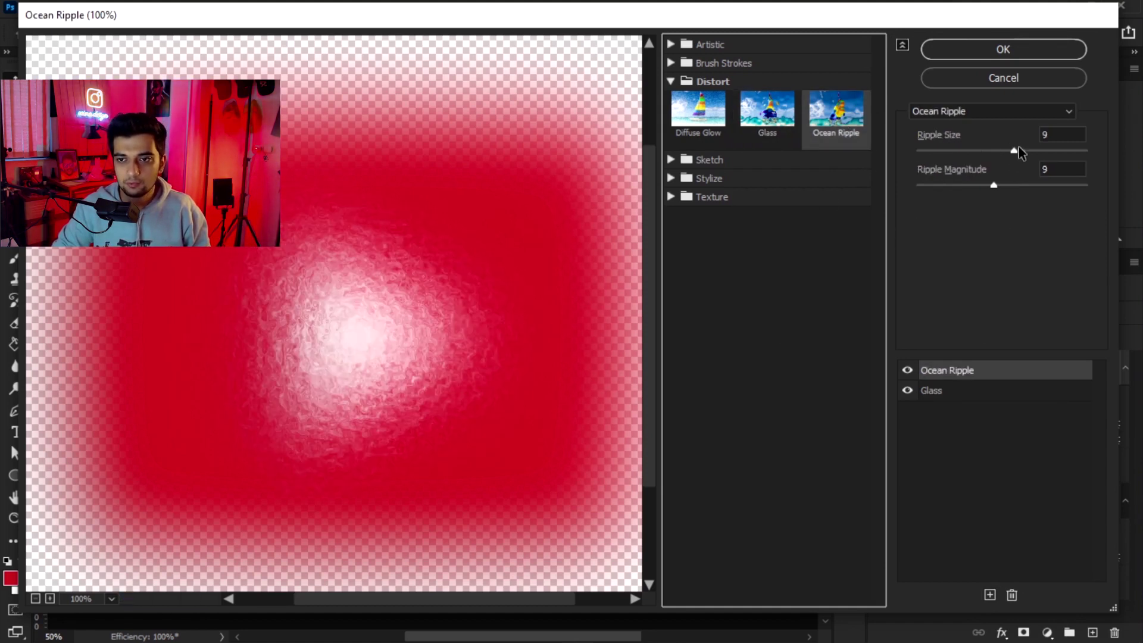
left_click_drag(1019, 147, 1058, 154)
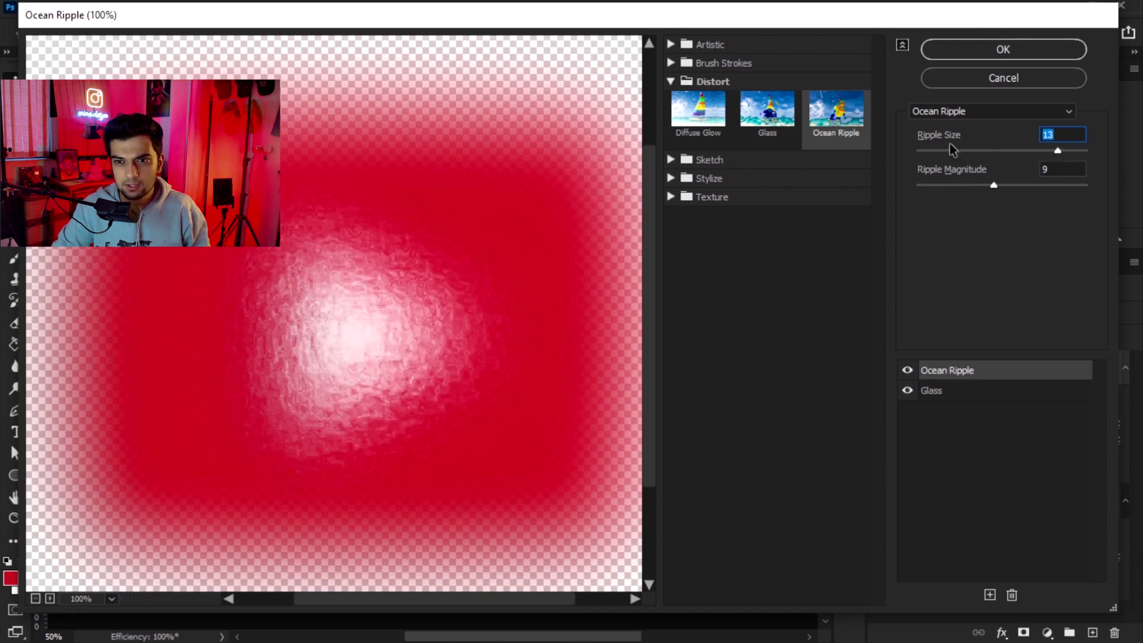
left_click_drag(993, 186, 1035, 191)
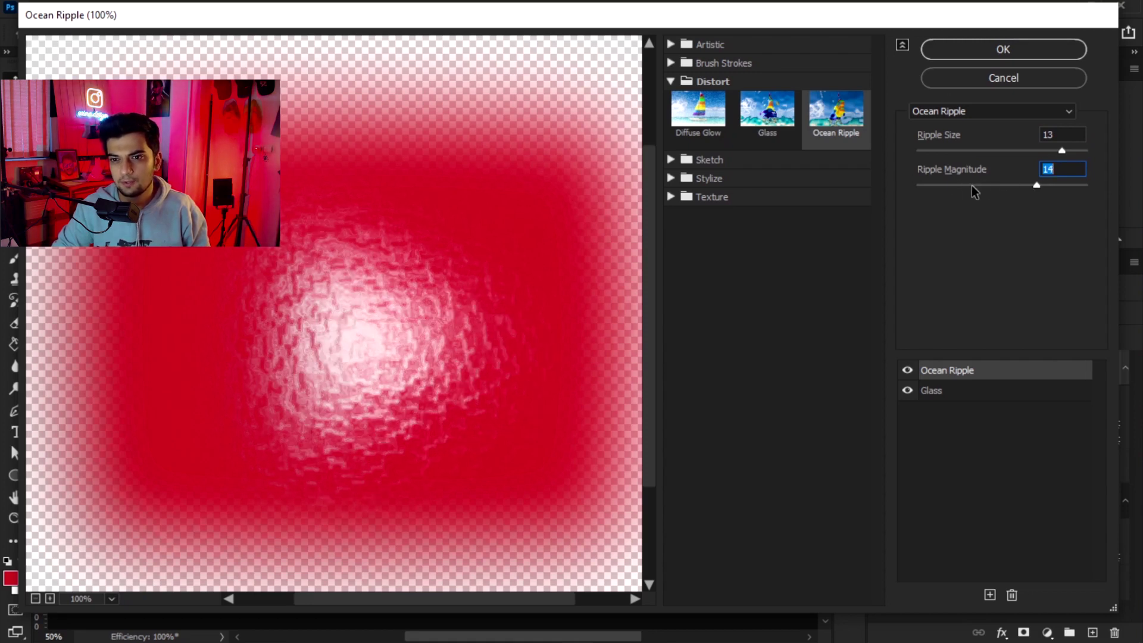
left_click(999, 51)
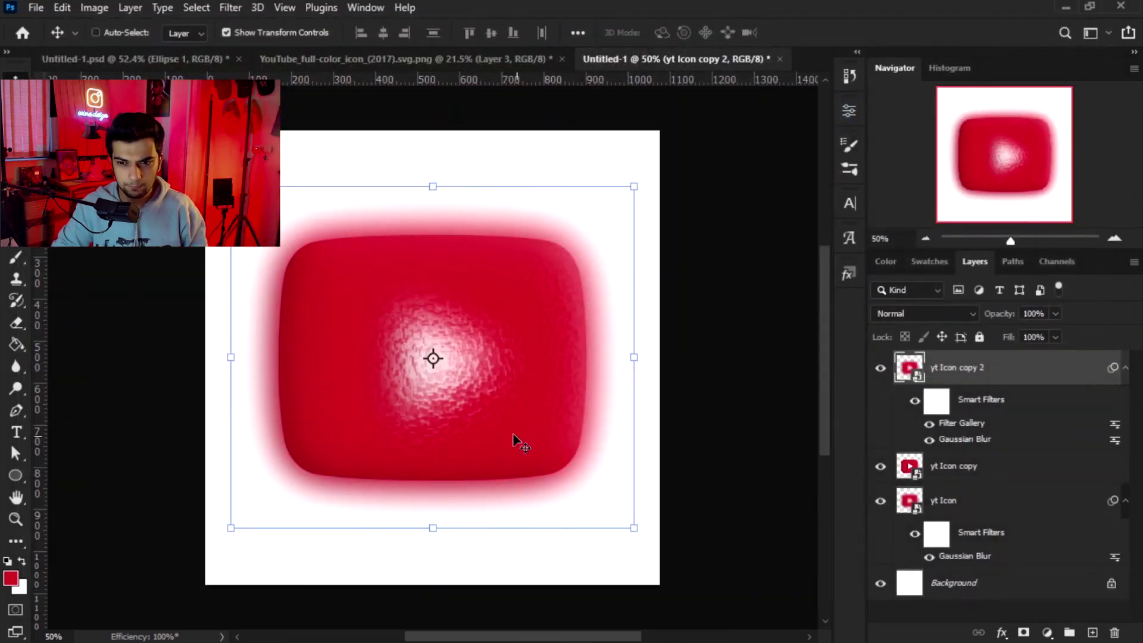
- Draw a white 524 px circle without stroke directly above the yt Icon copy layer and place it over the icon's lower-right area
left_click(984, 476)
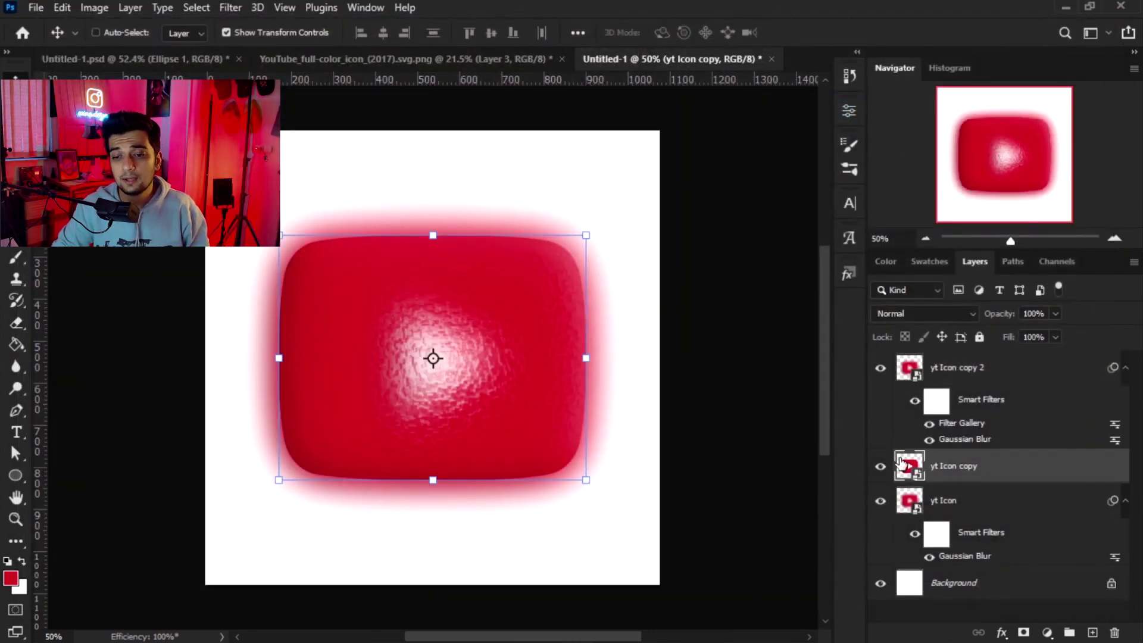
key("u")
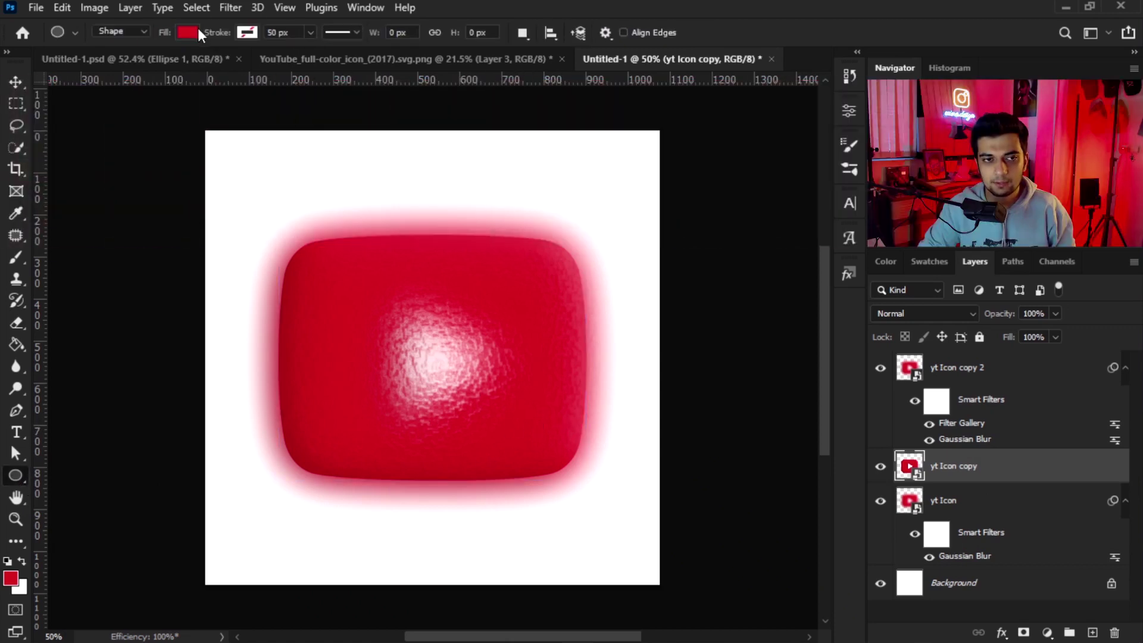
left_click(188, 33)
left_click(527, 182)
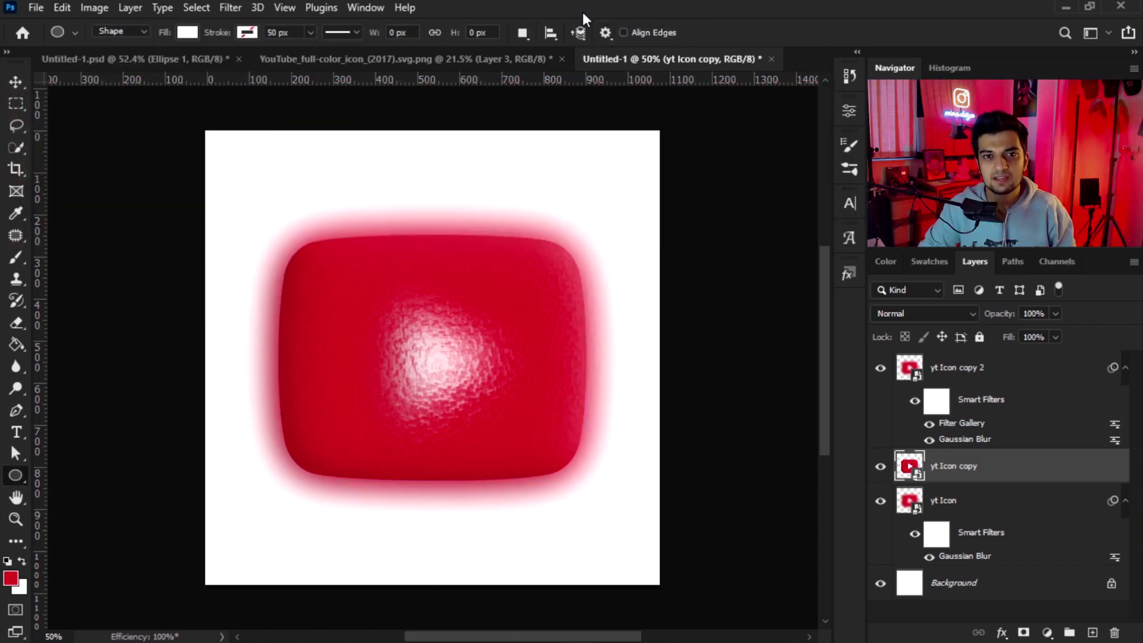
left_click_drag(492, 405, 603, 515)
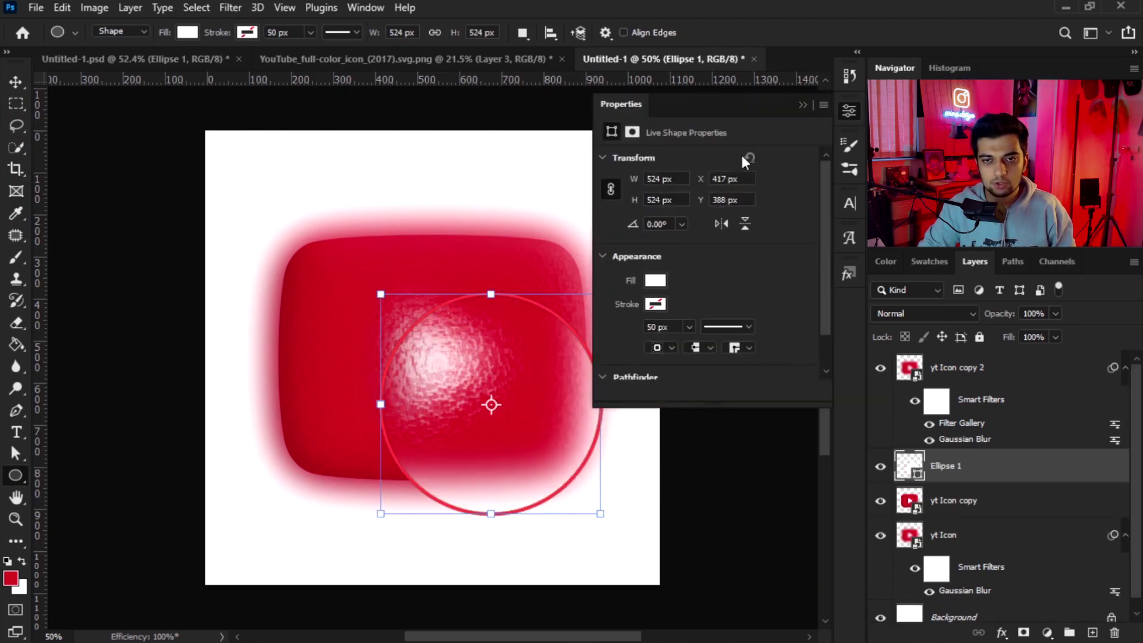
left_click(802, 105)
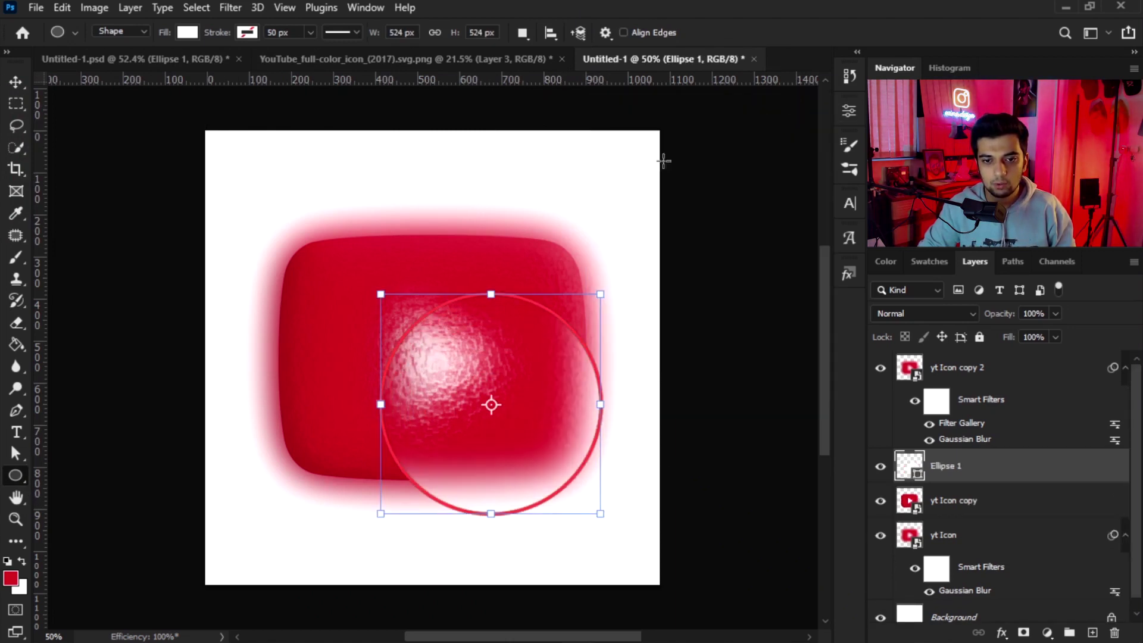
left_click(16, 83)
left_click_drag(496, 455, 522, 487)
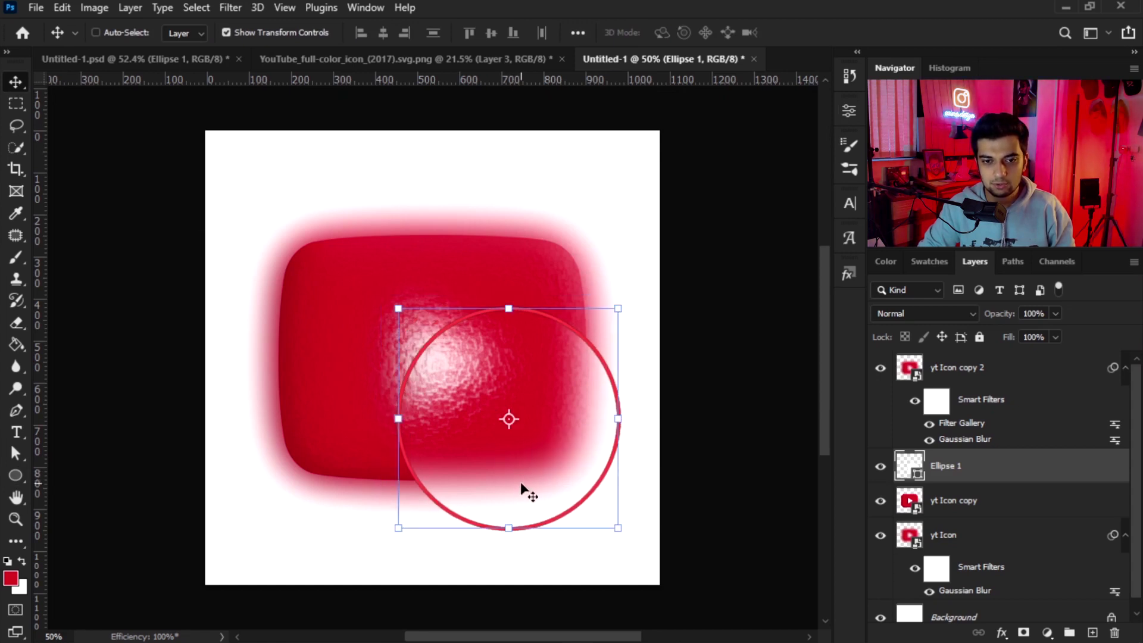
- Clip the yt Icon copy 2 layer to the Ellipse 1 layer and shift the circle slightly downward
left_click(995, 375)
right_click(991, 377)
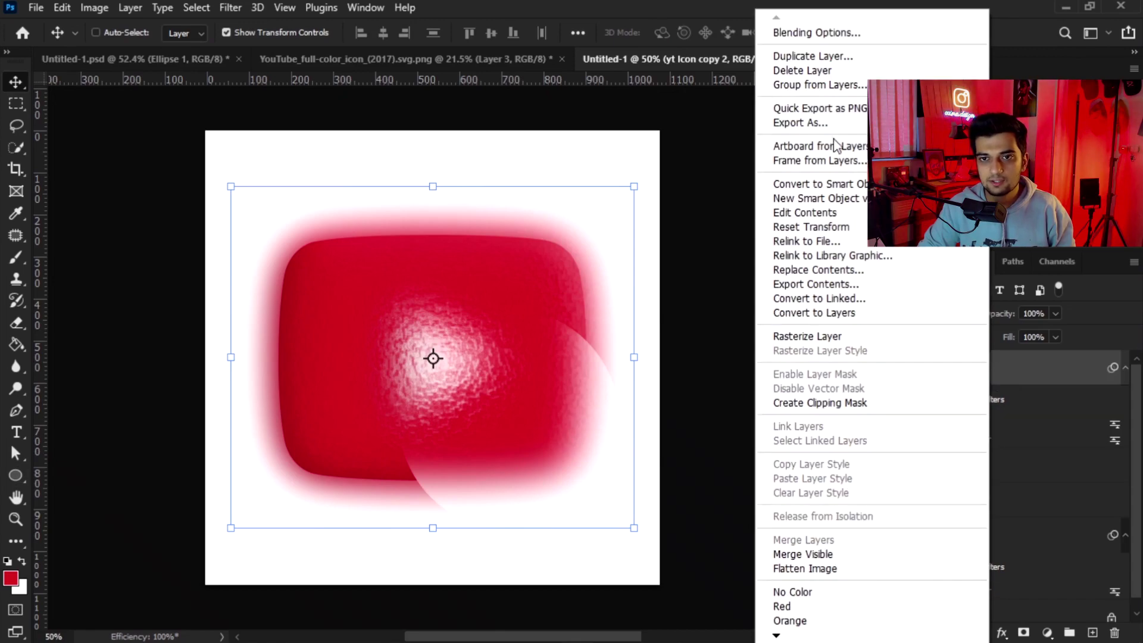
left_click(829, 34)
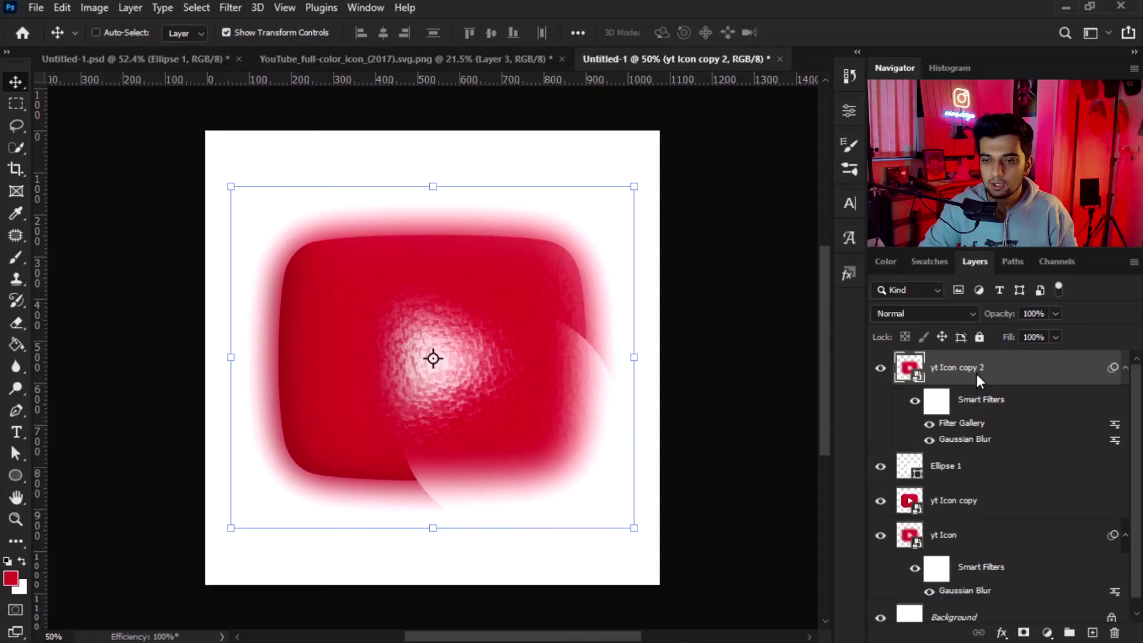
right_click(976, 374)
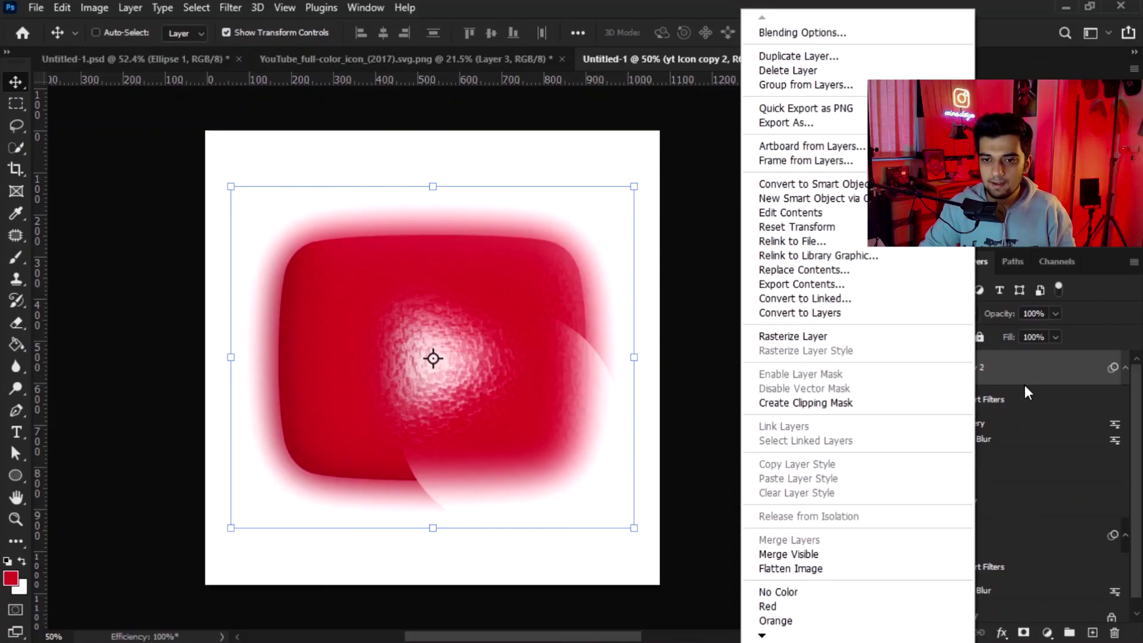
left_click(882, 408)
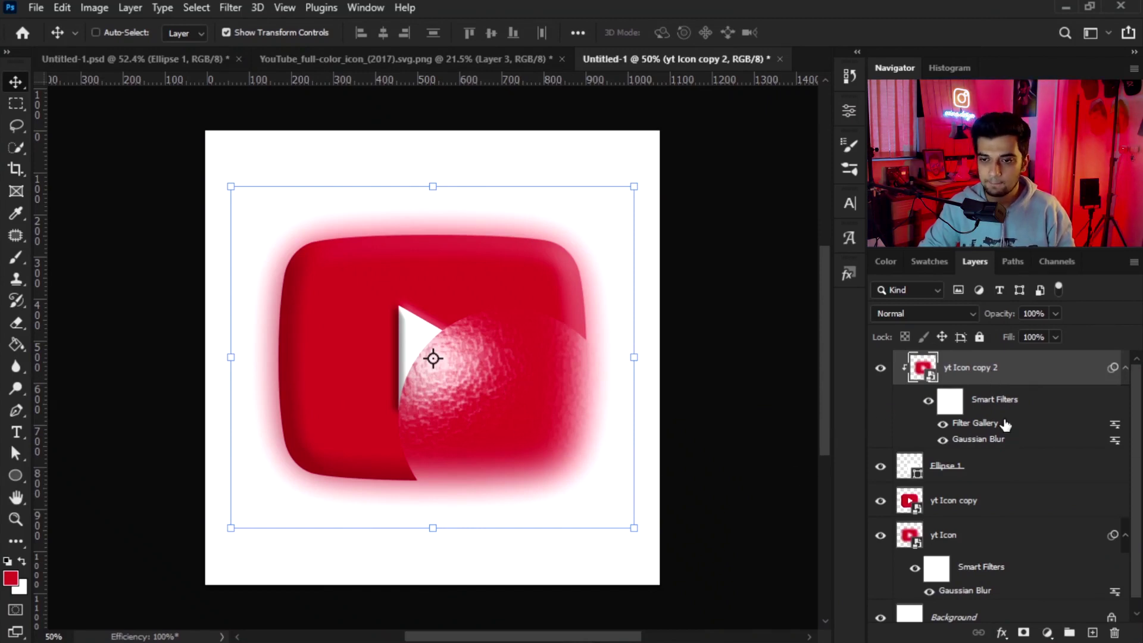
left_click(994, 480)
mouse_move(576, 439)
left_mouse_down()
mouse_move(579, 467)
mouse_move(573, 457)
left_mouse_up()
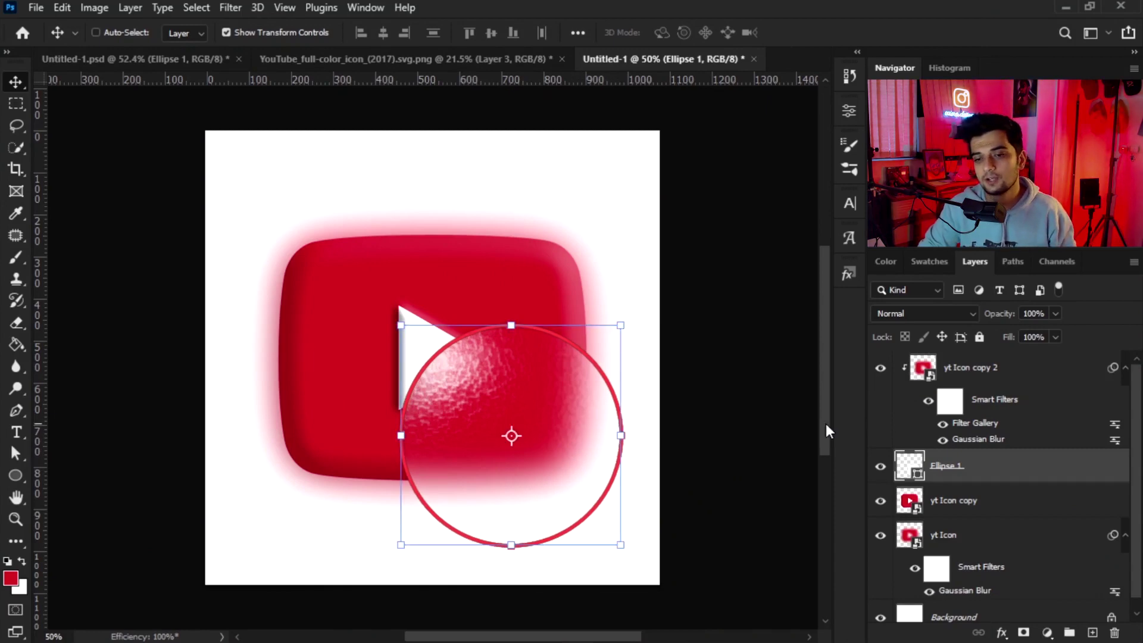
- Add a Bevel & Emboss effect to the Ellipse 1 layer using Inner Bevel, 32% depth, 98 px size and 16 px soften
right_click(1003, 474)
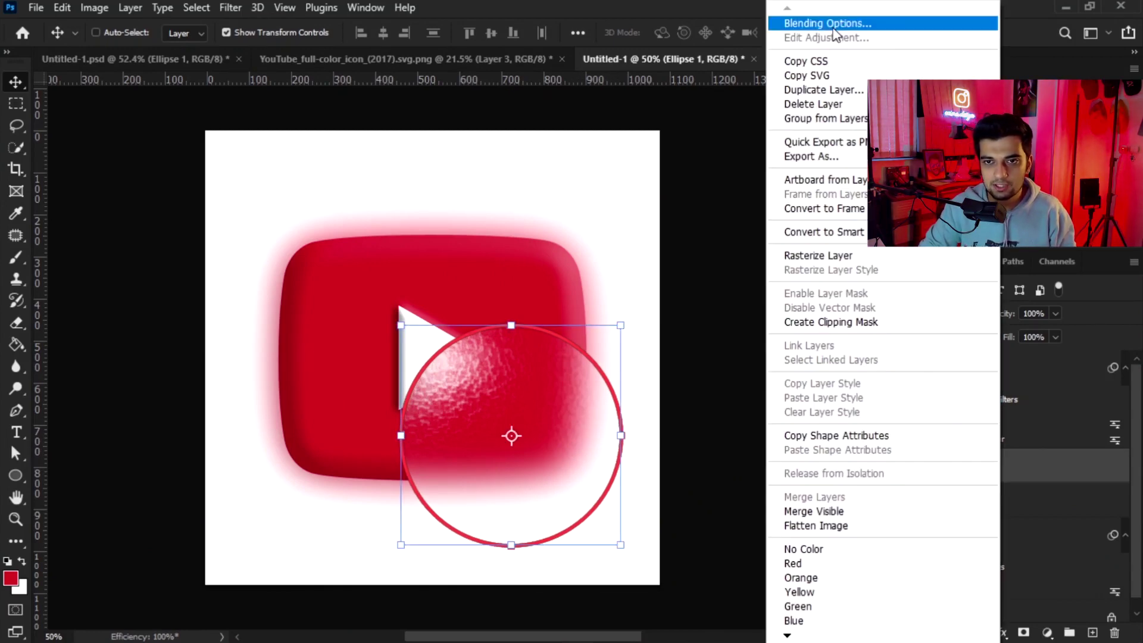
left_click(834, 26)
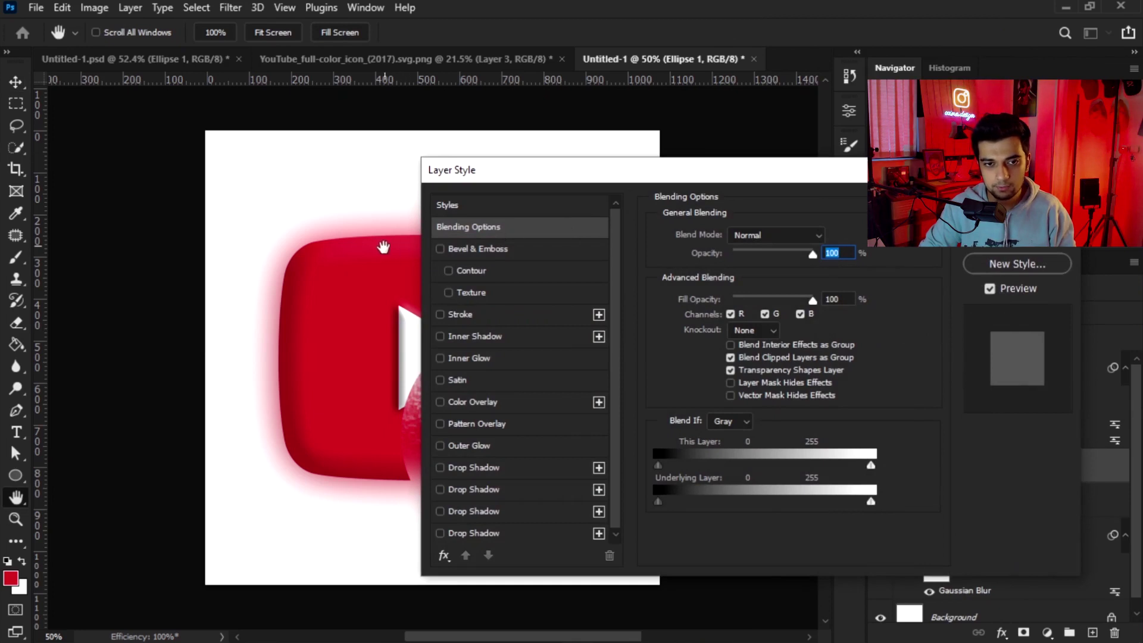
left_click_drag(383, 246, 257, 202)
left_click_drag(474, 174, 559, 158)
left_click(593, 234)
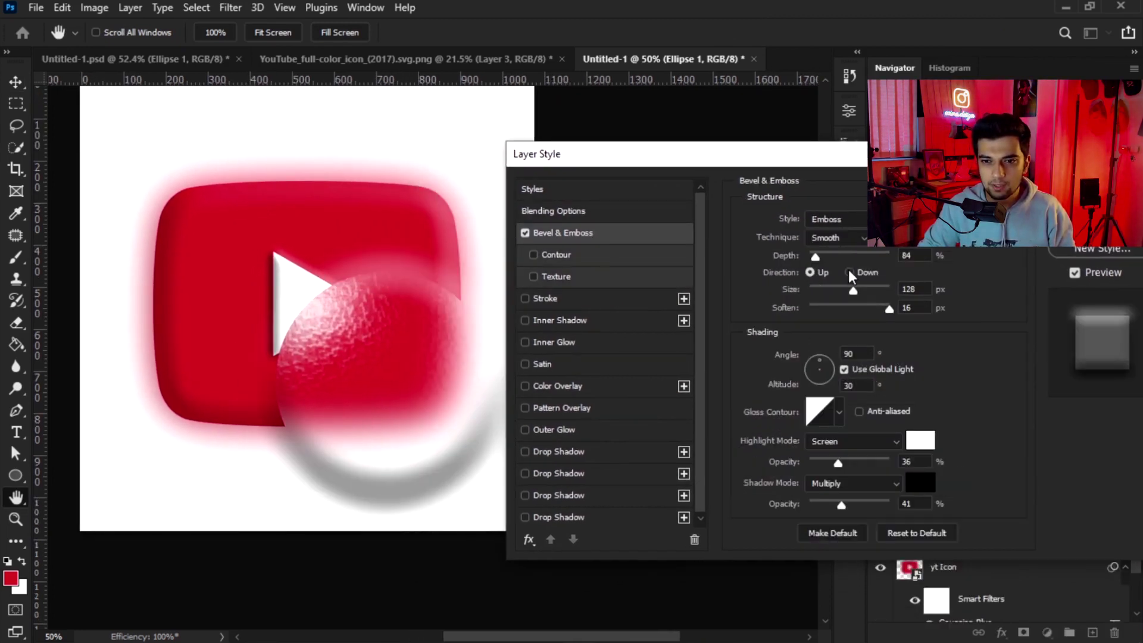
left_click(857, 220)
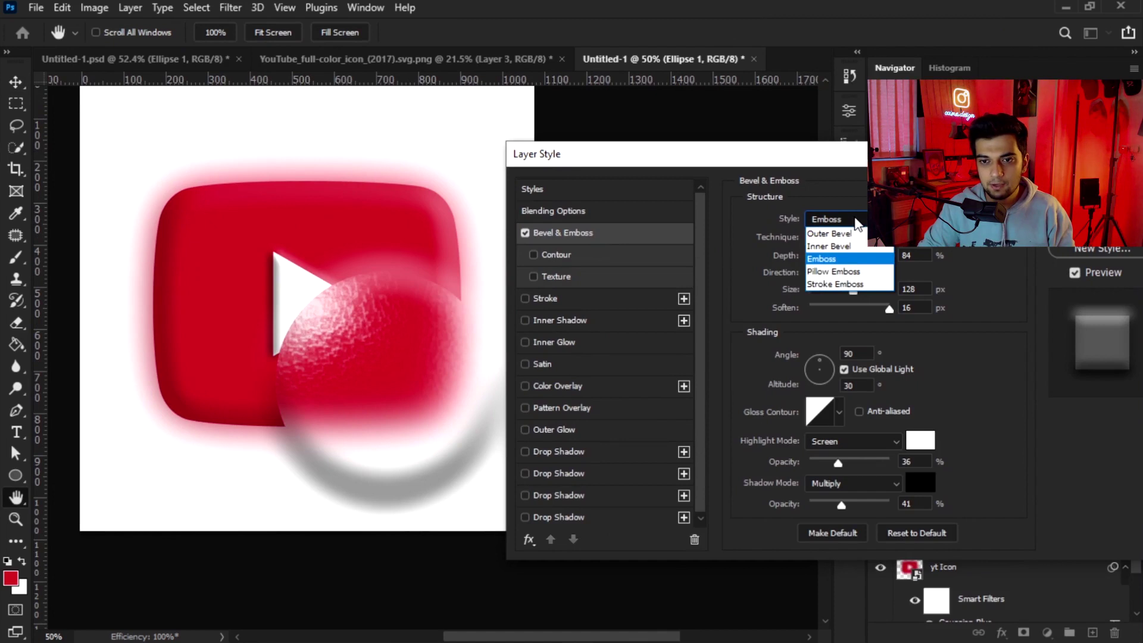
left_click(845, 248)
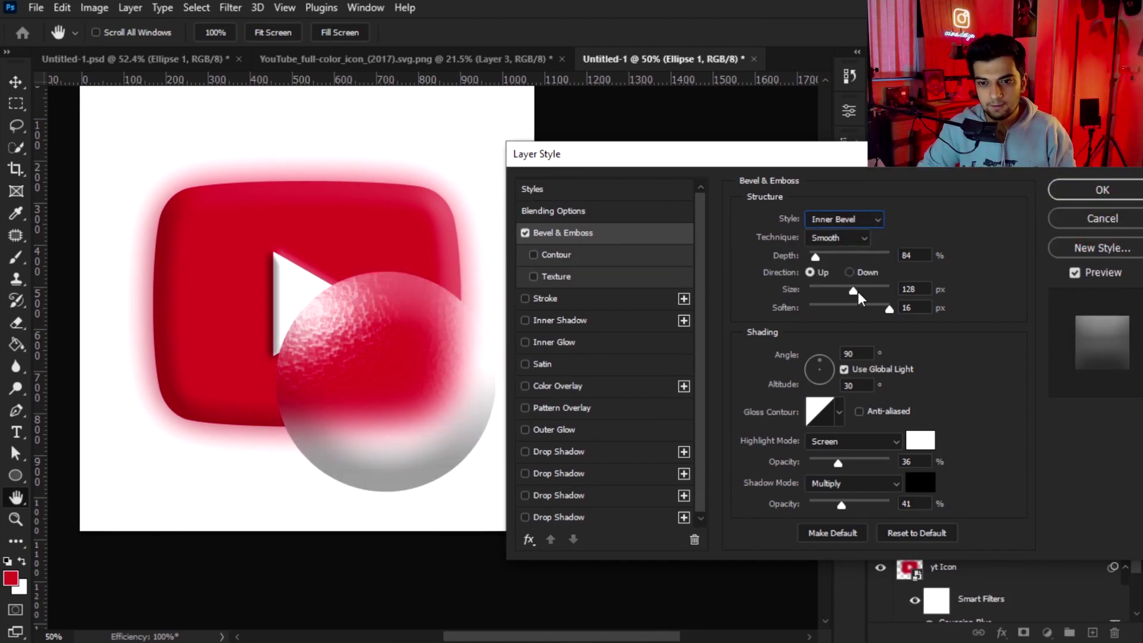
left_click_drag(855, 291, 844, 293)
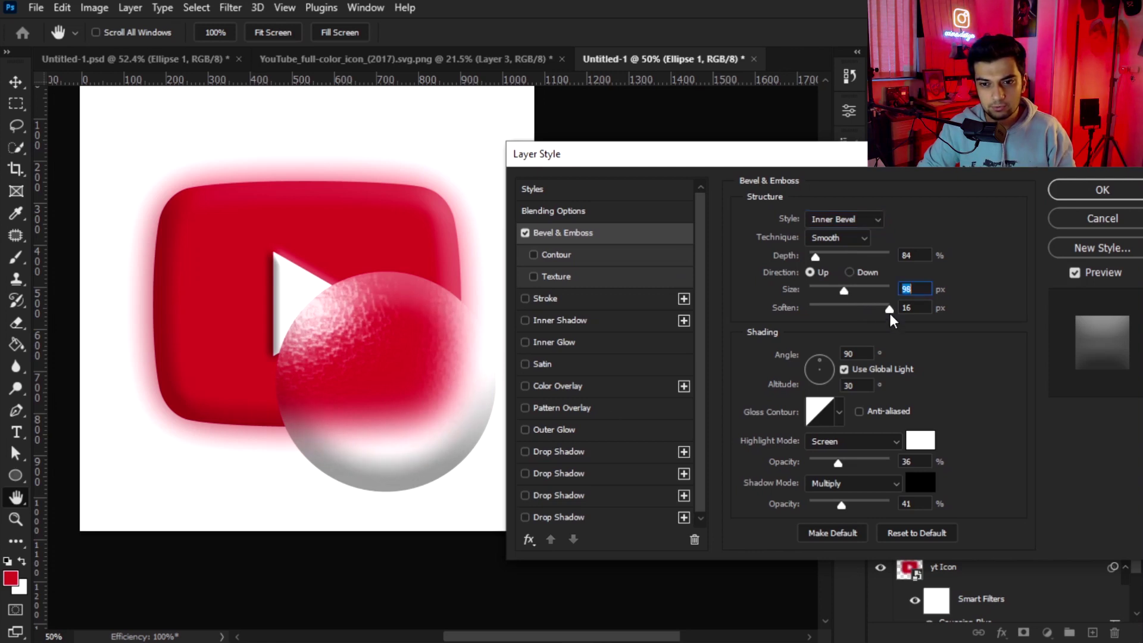
left_click(903, 314)
left_click_drag(813, 257, 811, 257)
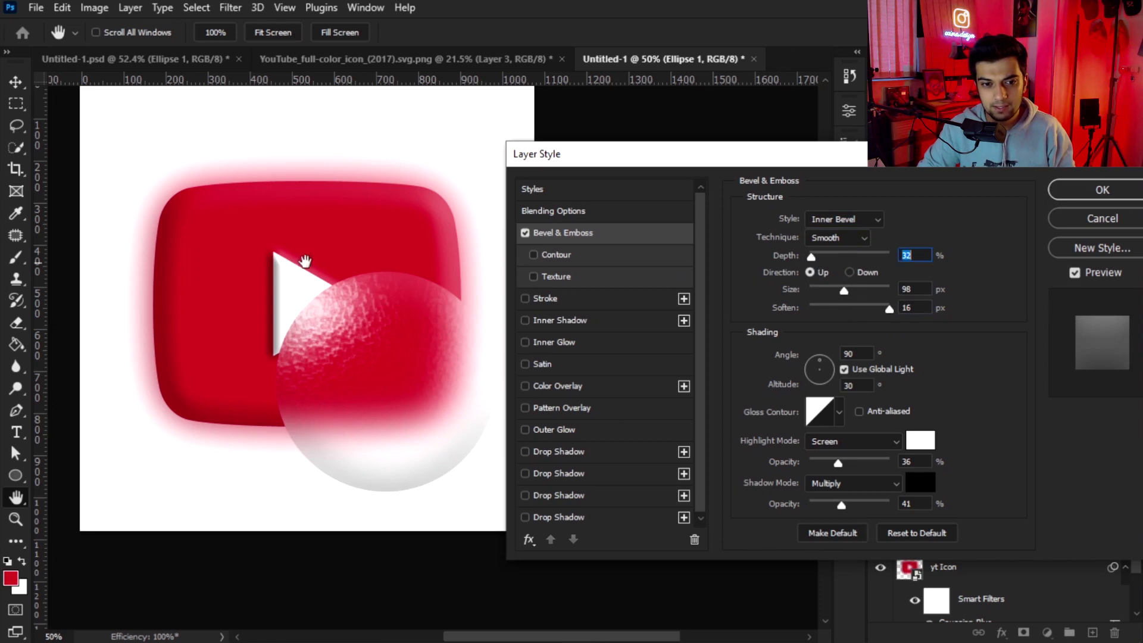
- Add a black (000000) Drop Shadow to the circle with 48% opacity, 0 px distance and 79 px size
left_click(574, 454)
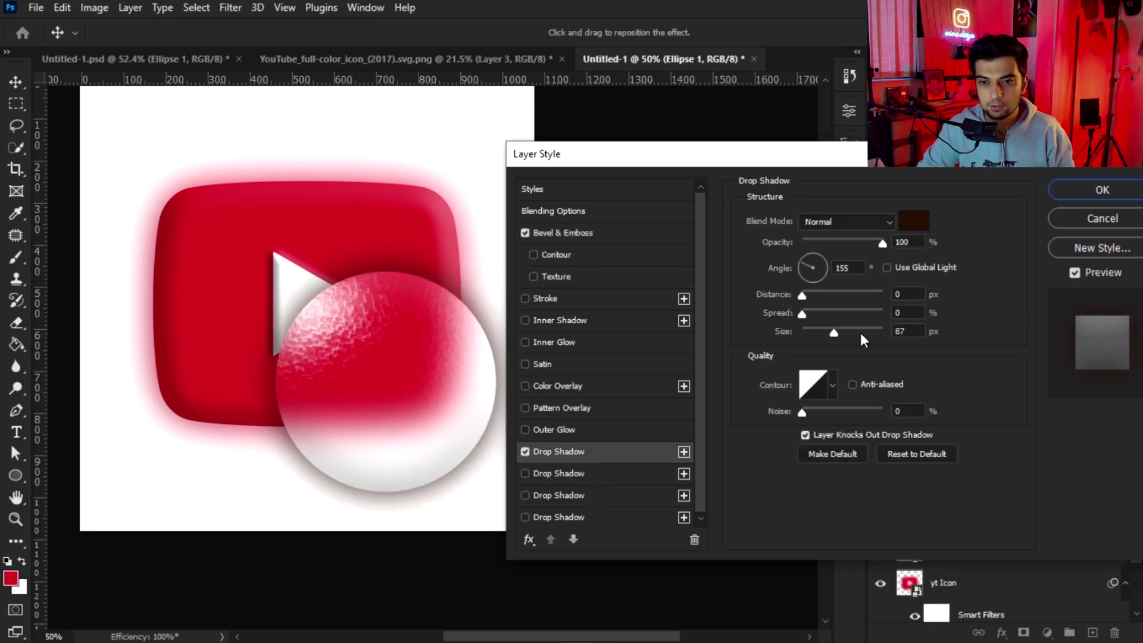
left_click(907, 221)
type("000000")
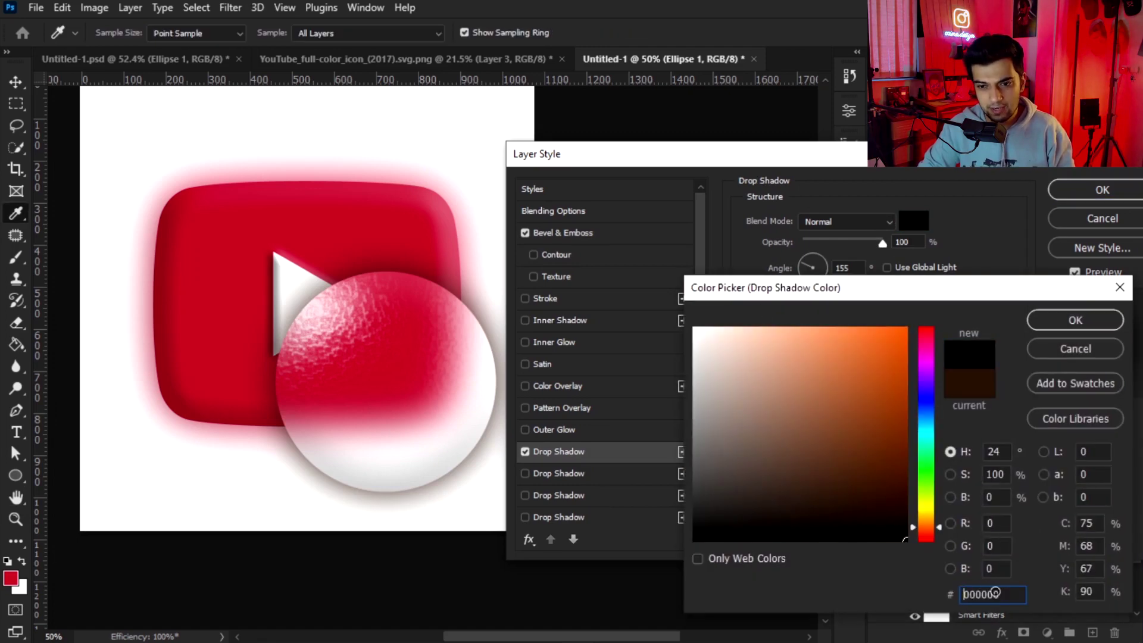
left_click(1066, 319)
left_click_drag(812, 296, 801, 297)
left_click_drag(834, 333, 826, 333)
left_click_drag(883, 243, 847, 244)
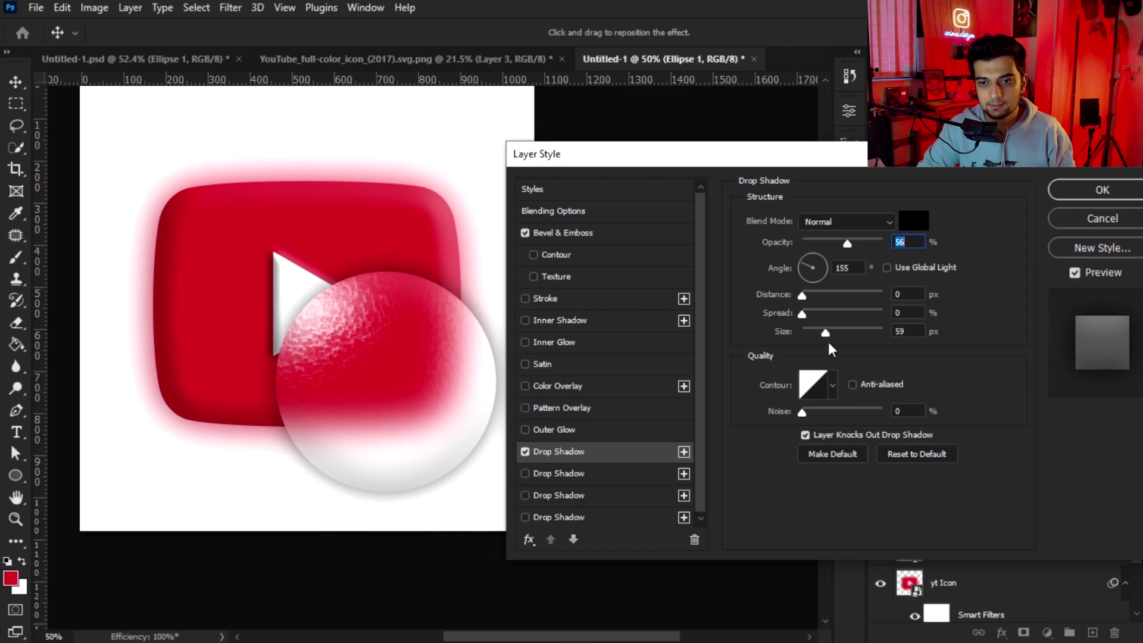
left_click_drag(826, 329, 832, 330)
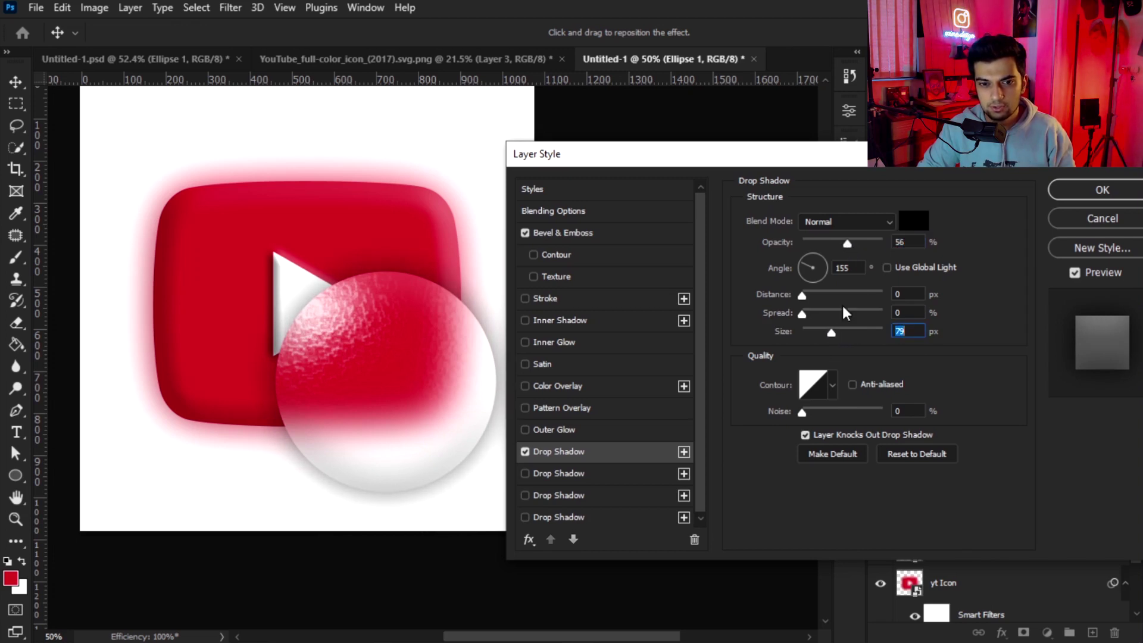
left_click_drag(852, 245, 842, 243)
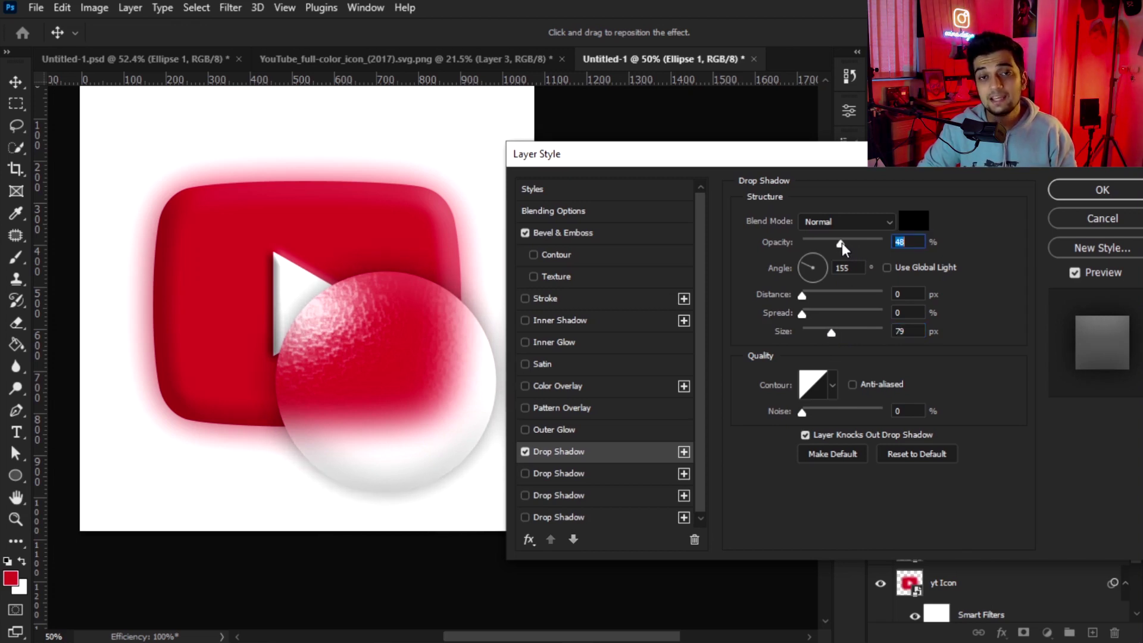
- Recolour the circle's drop shadow with red sampled from the icon, set its size to 98 px and opacity to 59%, and apply the layer style
left_click(915, 225)
left_click(307, 233)
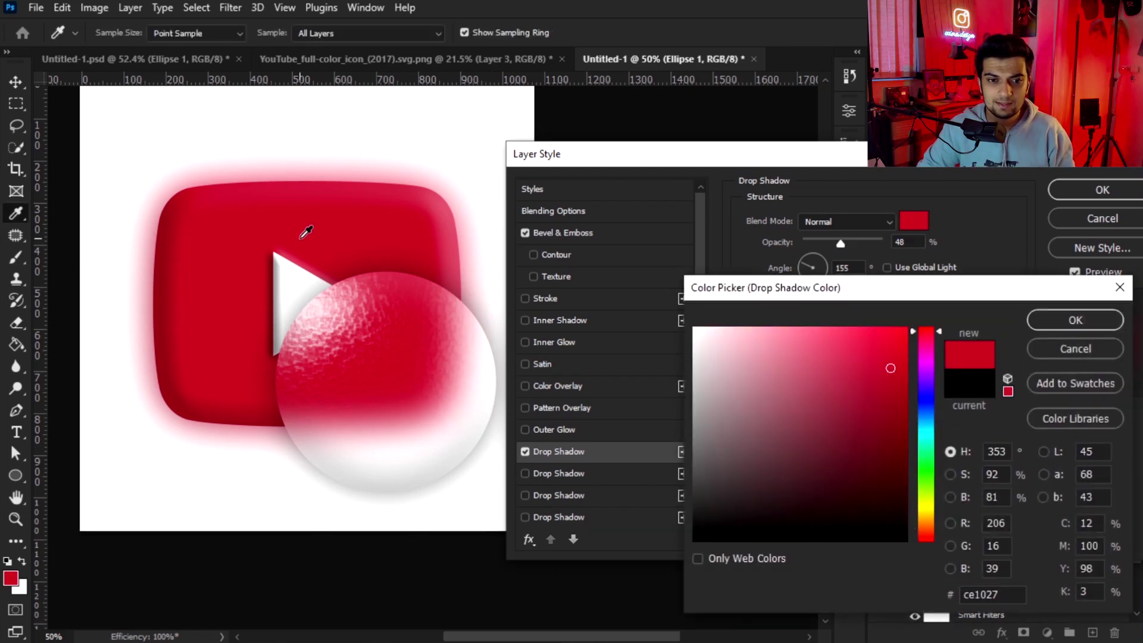
left_click(1054, 345)
left_click_drag(832, 331, 838, 331)
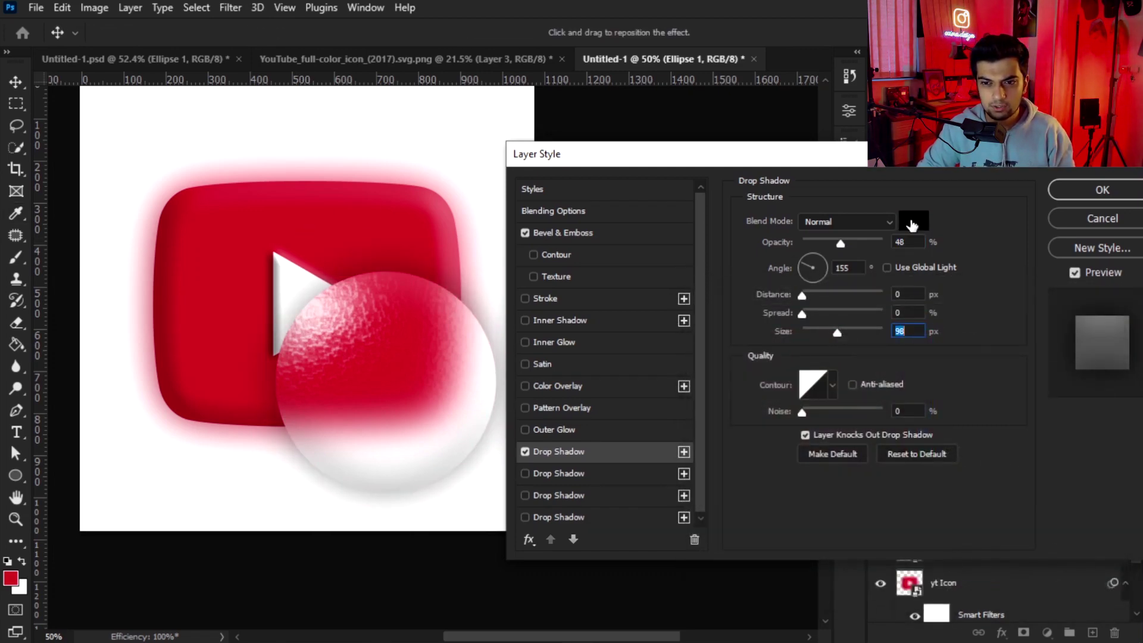
left_click(914, 221)
left_click(334, 217)
left_click(1083, 327)
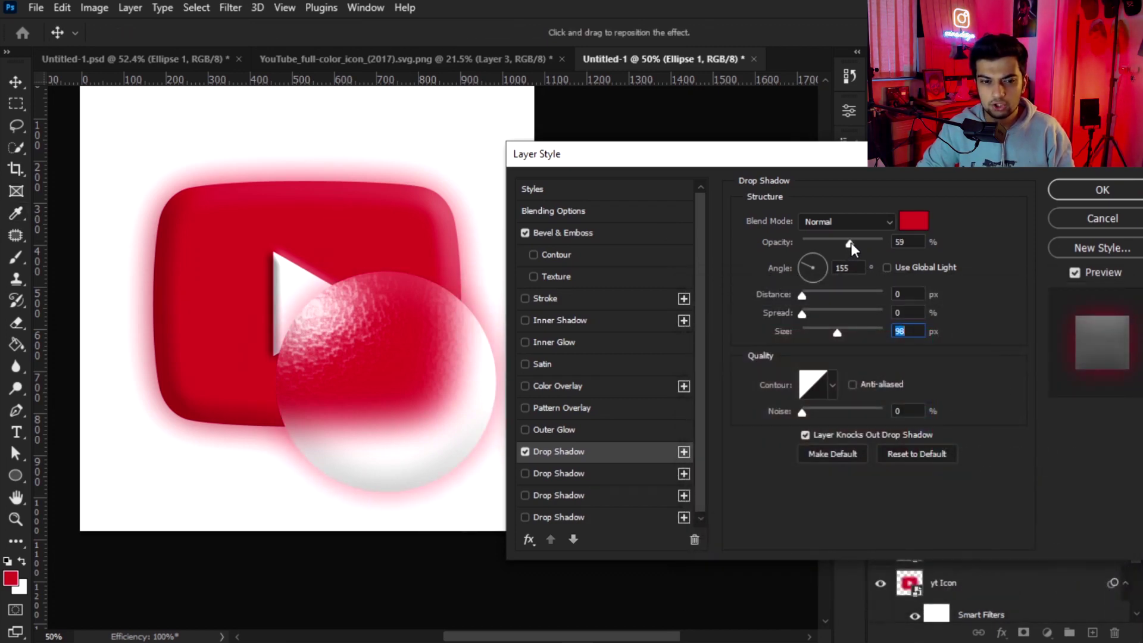
left_click(1078, 196)
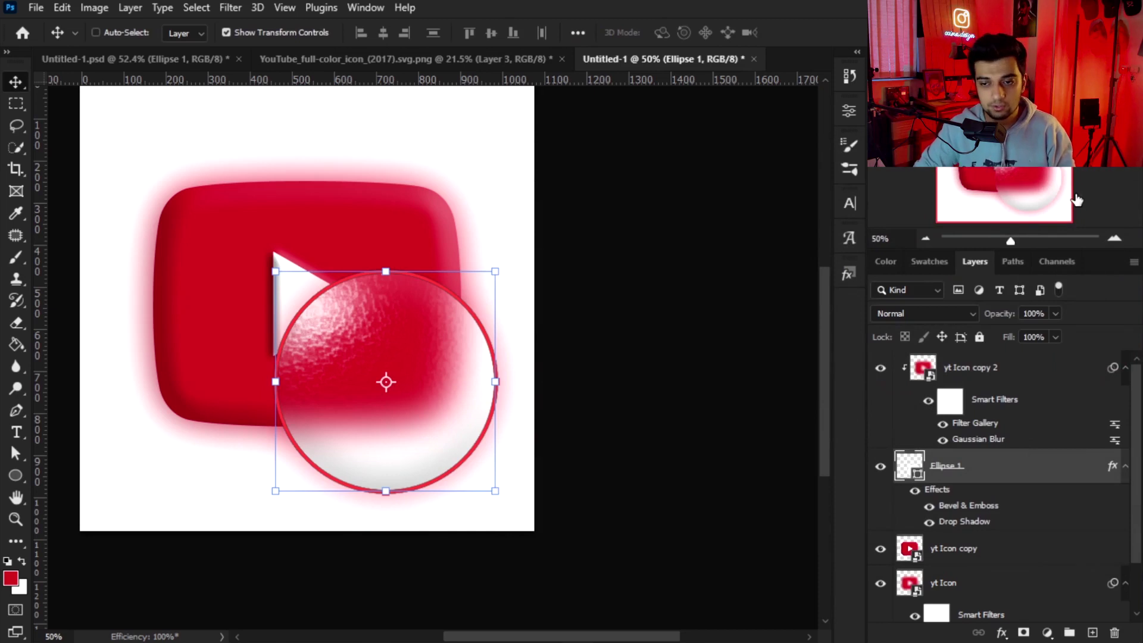
- Create a white KalamehFaNum Black text layer above the yt Icon copy 2 layer, placed over the glass circle
left_click(987, 366)
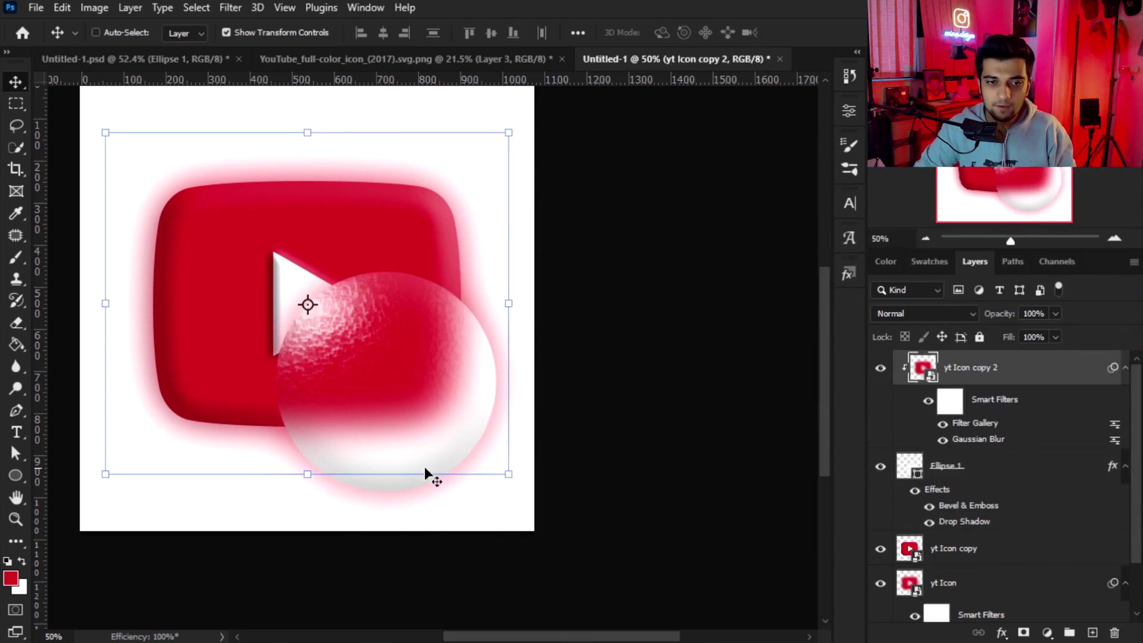
left_click(16, 433)
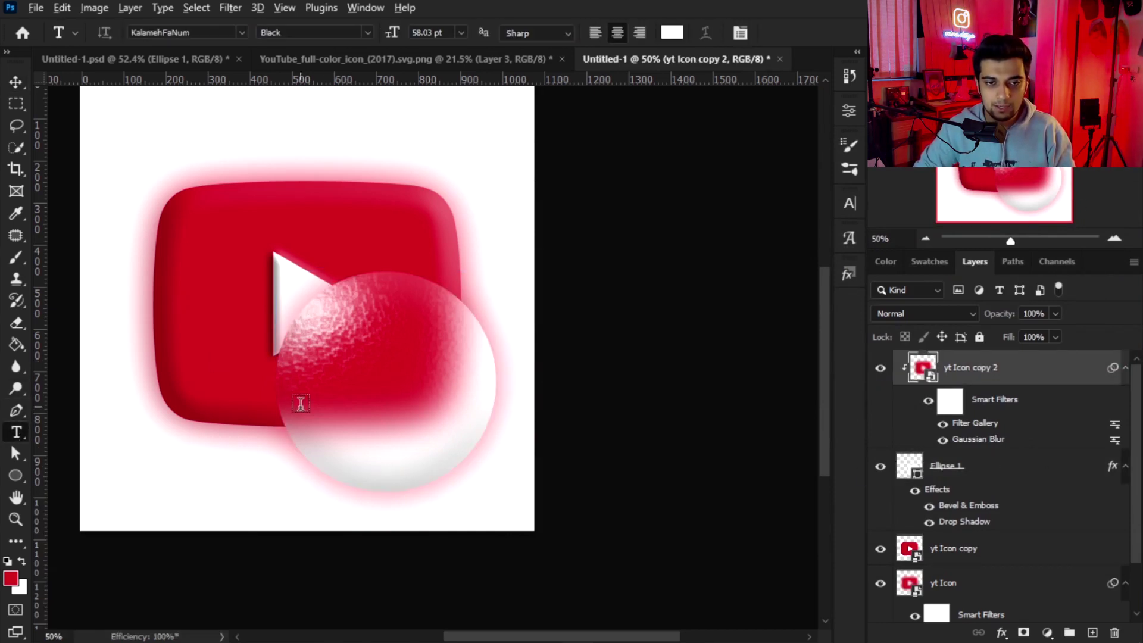
scroll(332, 414, "up", 3)
left_click(449, 377)
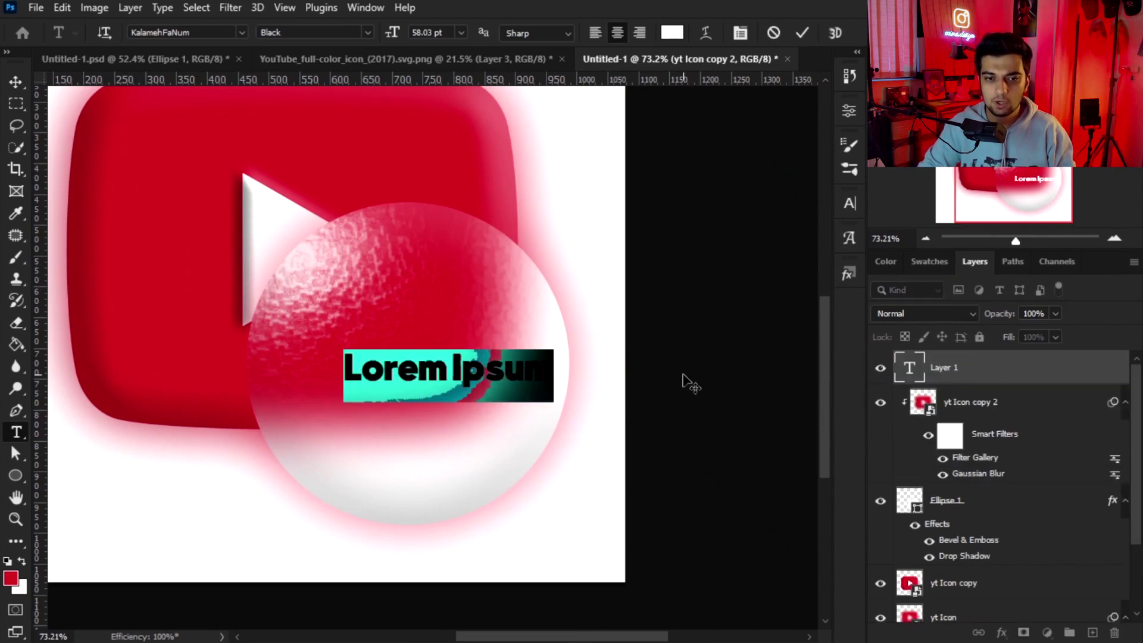
type("d,jd,f")
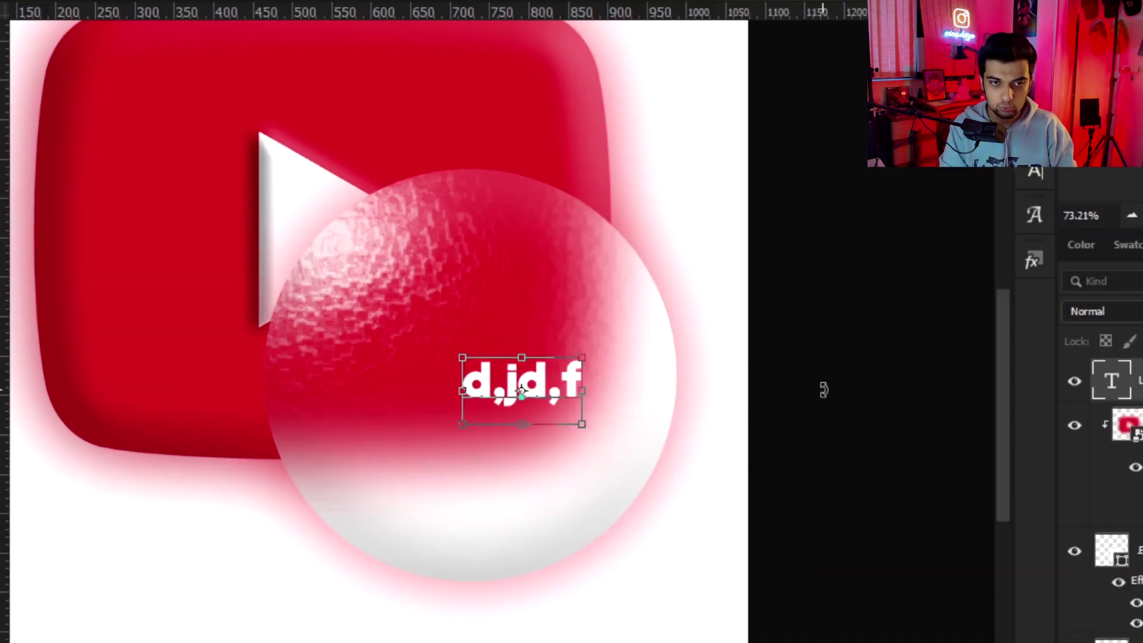
key("ctrl+z")
type("d,dj,f")
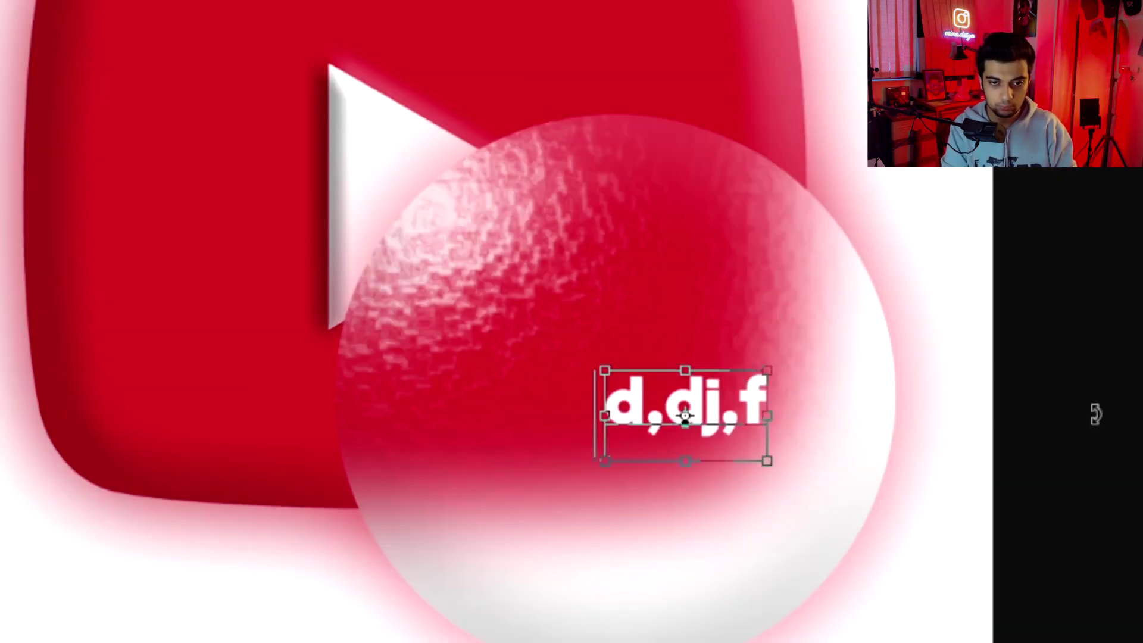
key("ctrl+a")
- Enter the text یوتیوب, enlarge it to nearly the glass circle's width, and centre it inside the circle with a final 94.41% scaling
type("d,")
type("j")
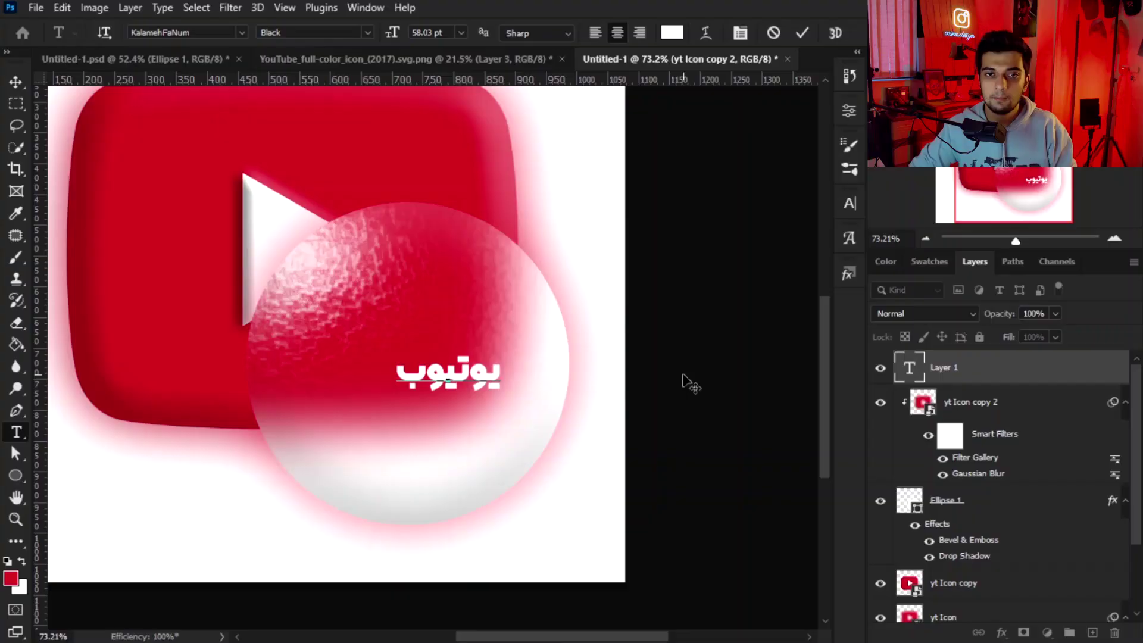
key("ctrl+a")
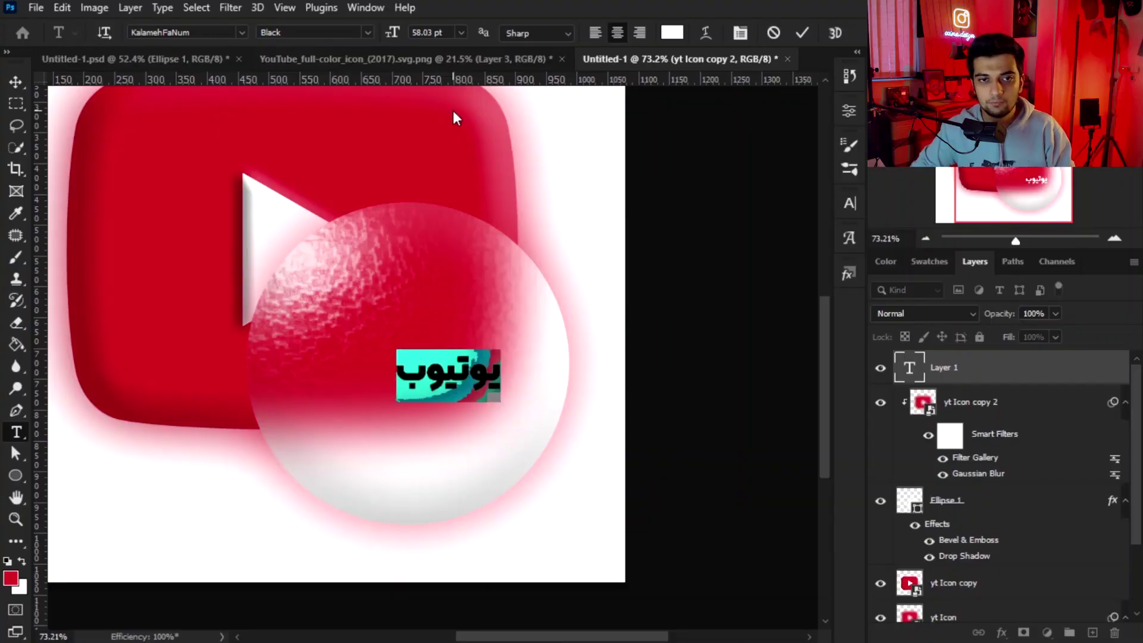
left_click_drag(393, 32, 477, 43)
left_click(23, 82)
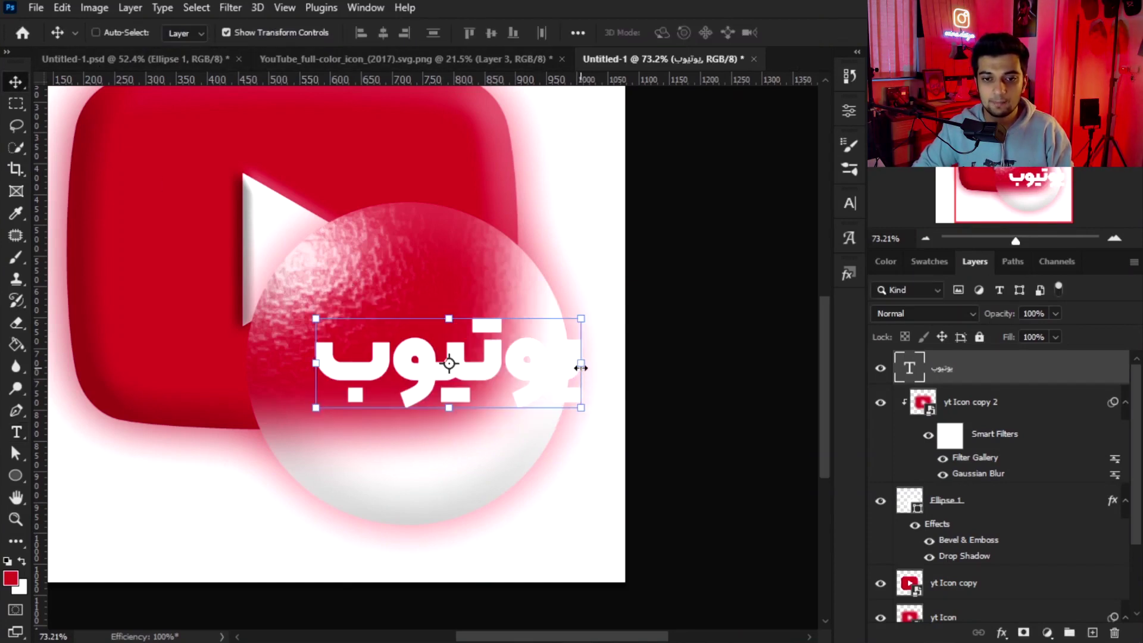
left_click_drag(580, 368, 462, 378)
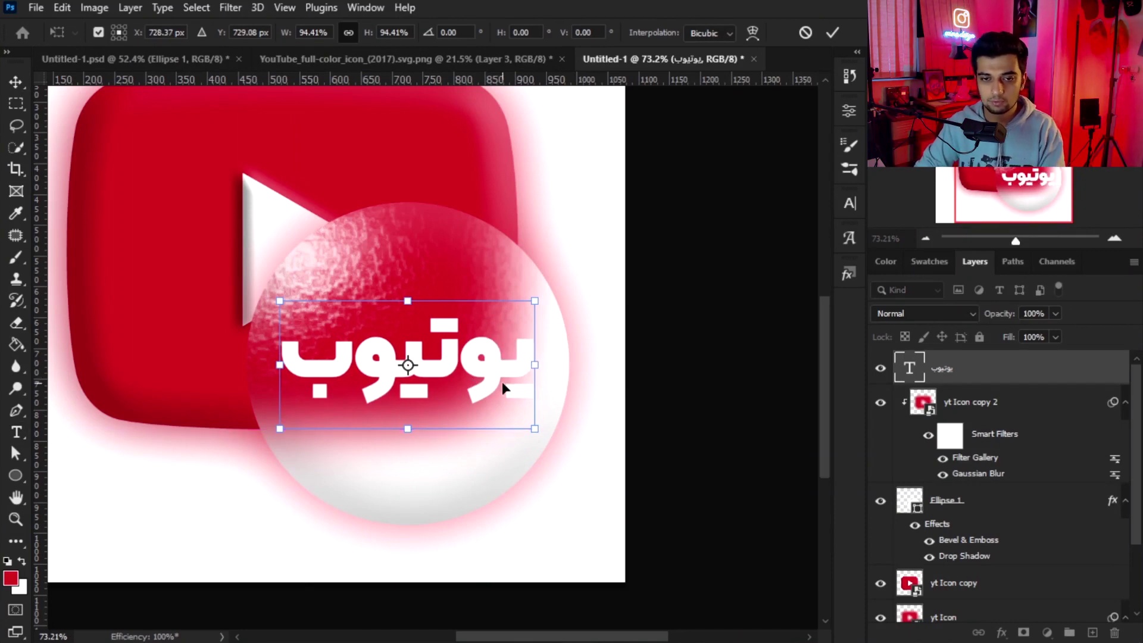
key("Return")
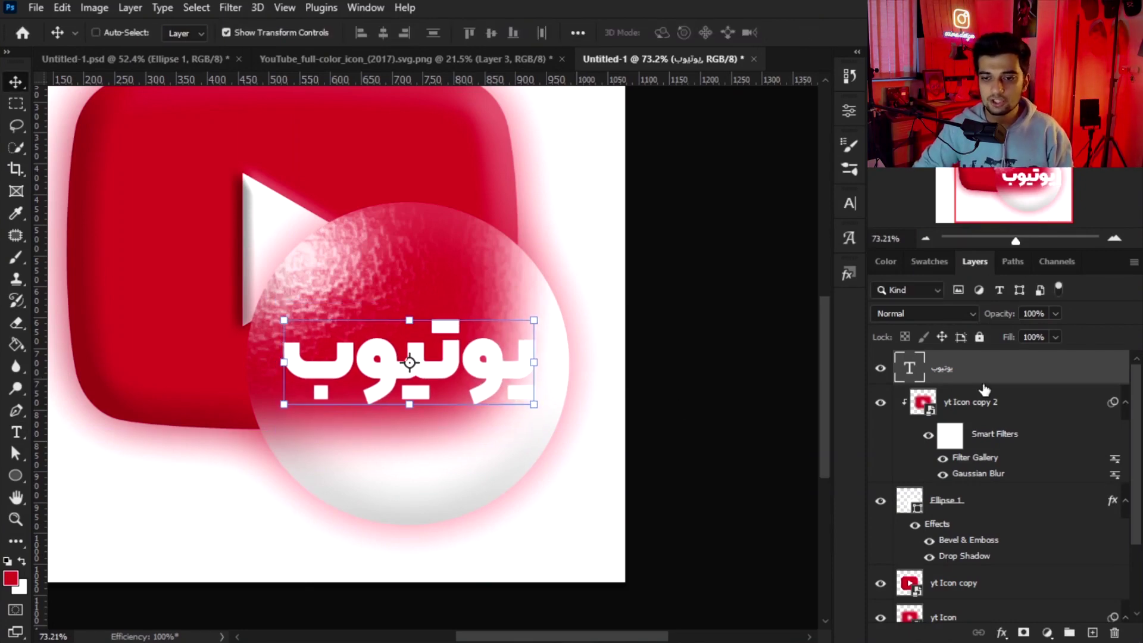
- Add a black Drop Shadow with Normal blending to the text layer, slightly lower its opacity and reduce its size, and apply the style
right_click(1019, 366)
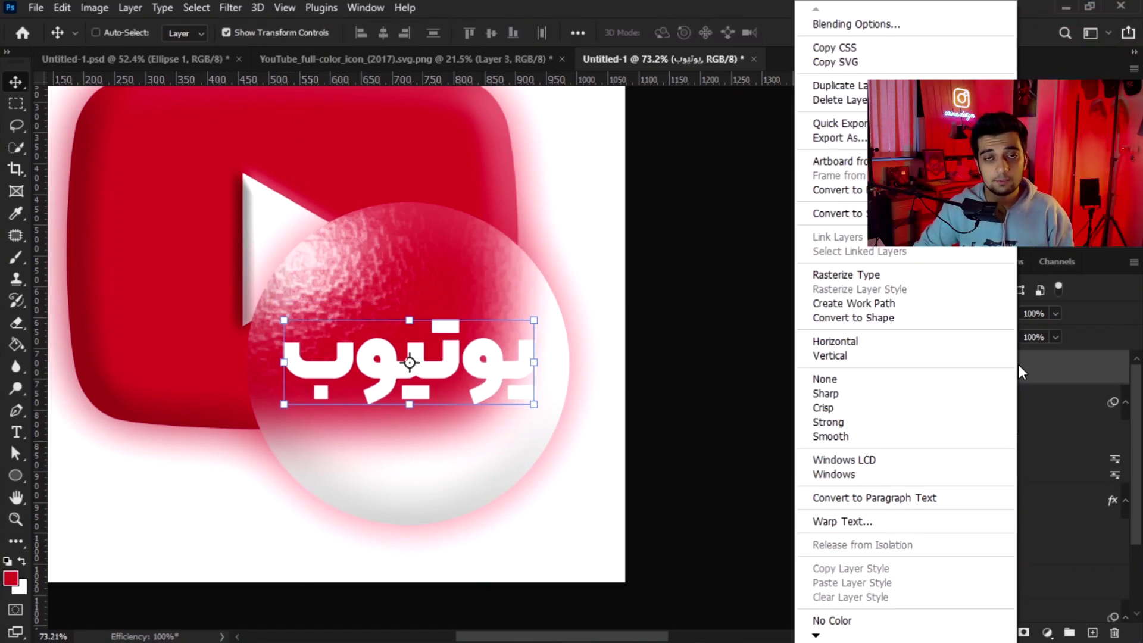
left_click(888, 27)
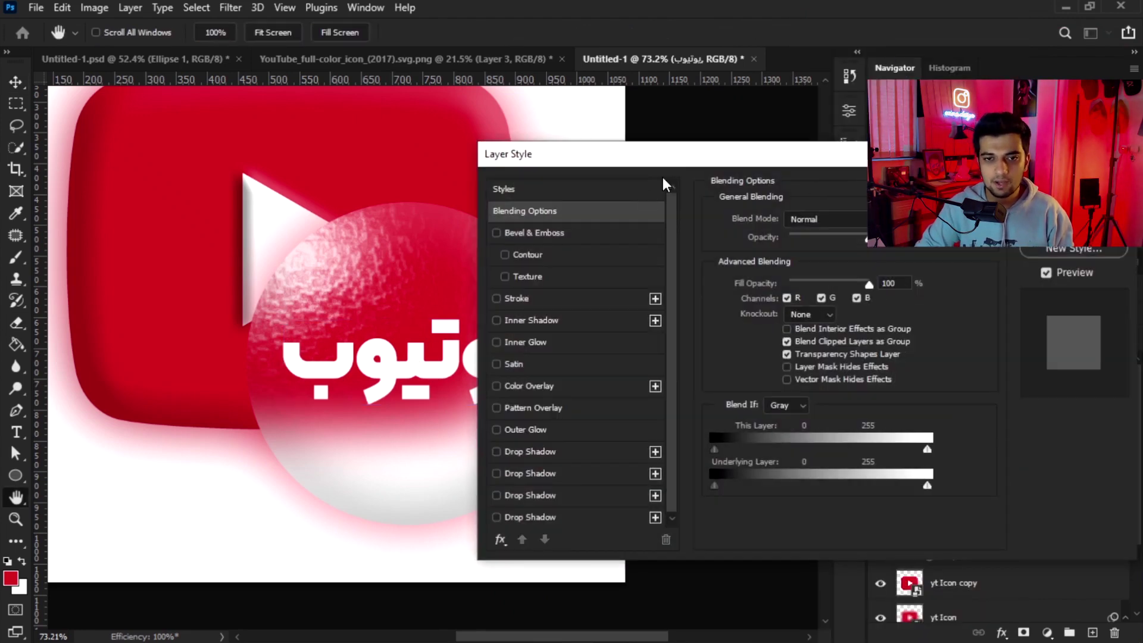
left_click(533, 452)
left_click_drag(609, 156, 707, 107)
left_click(987, 166)
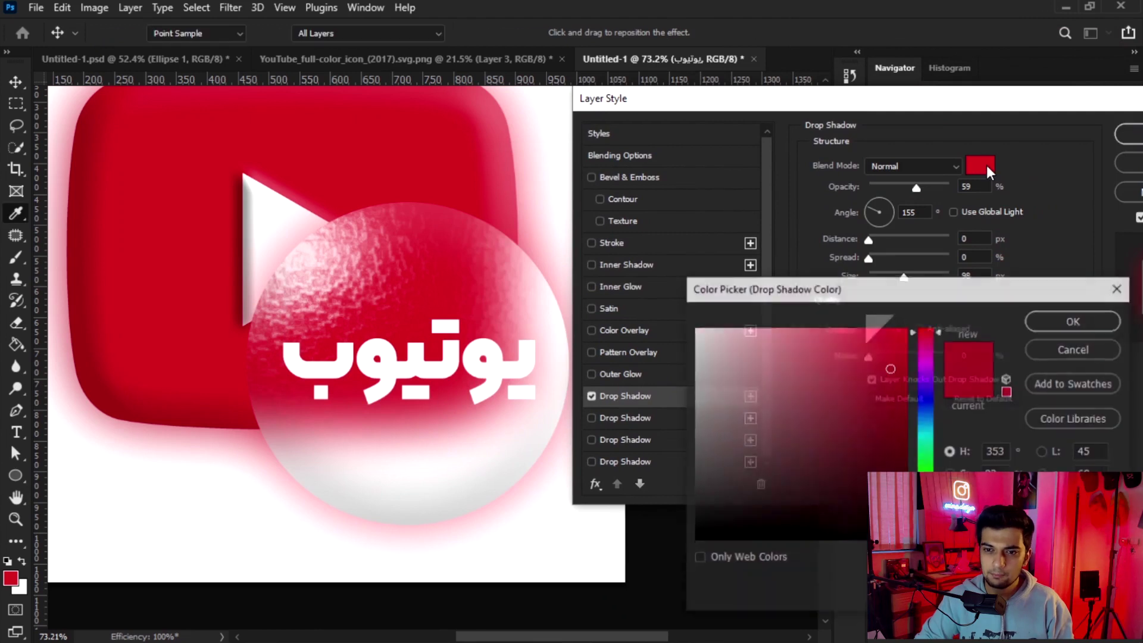
left_click(890, 539)
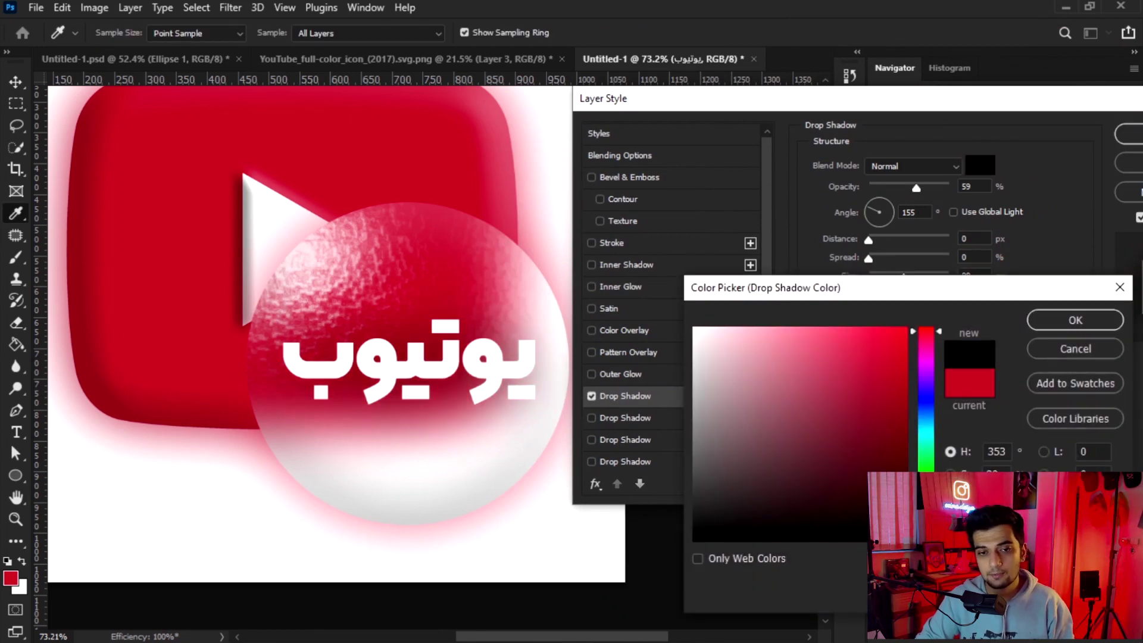
left_click(1049, 320)
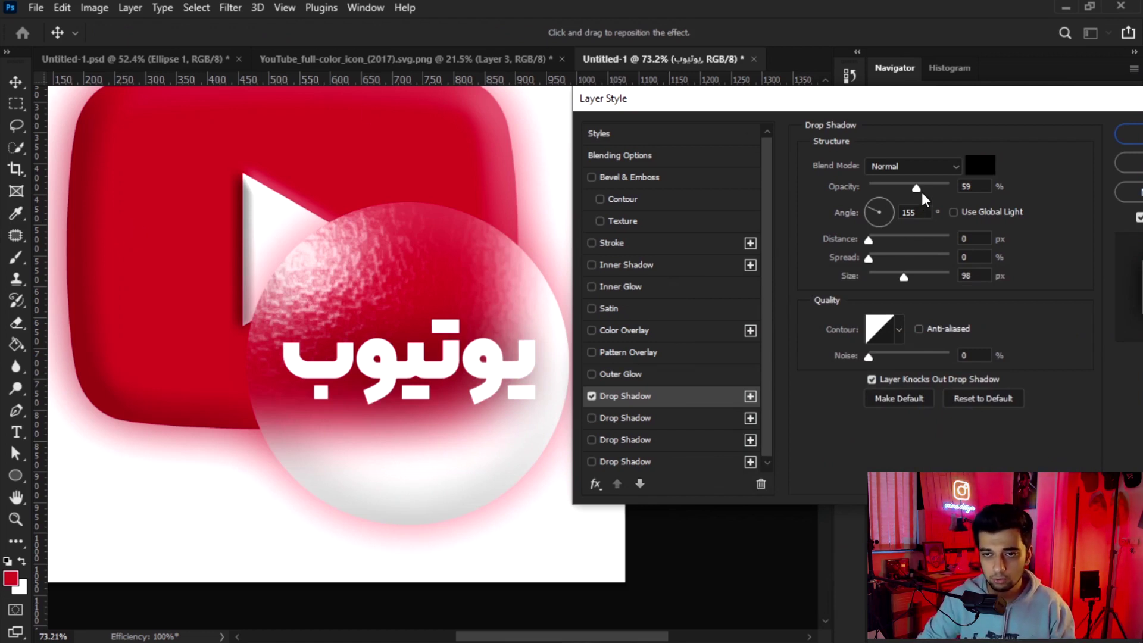
left_click_drag(916, 187, 914, 188)
left_click_drag(907, 274, 882, 276)
left_click(1132, 138)
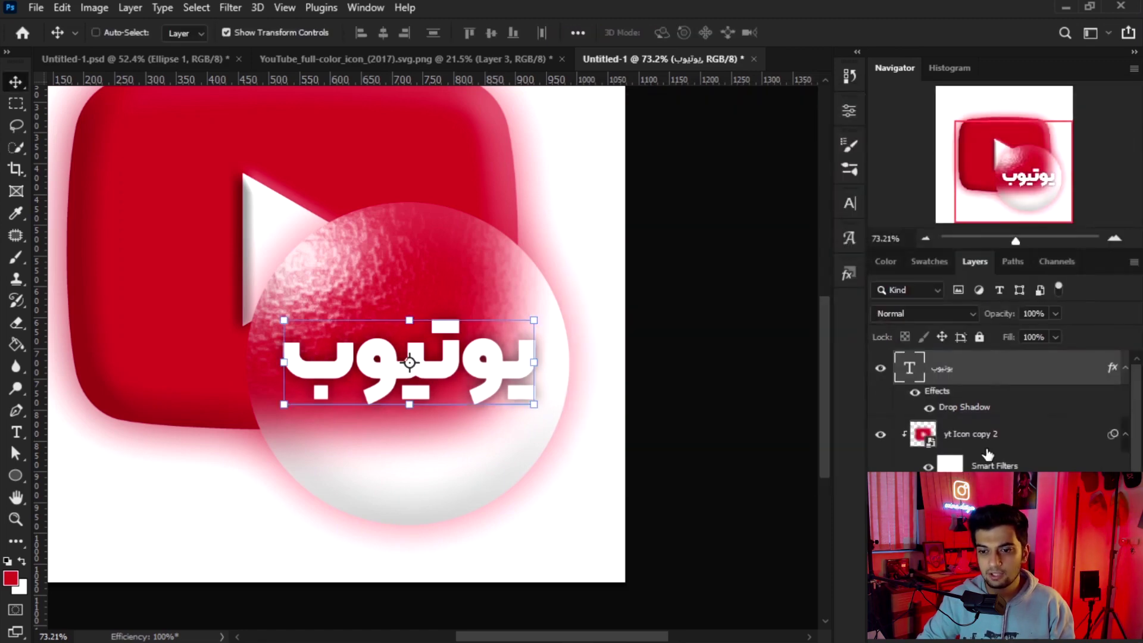
- Open the contents of the yt Icon smart object at the bottom of the layer stack and select Layer 1
scroll(988, 455, "down", 3)
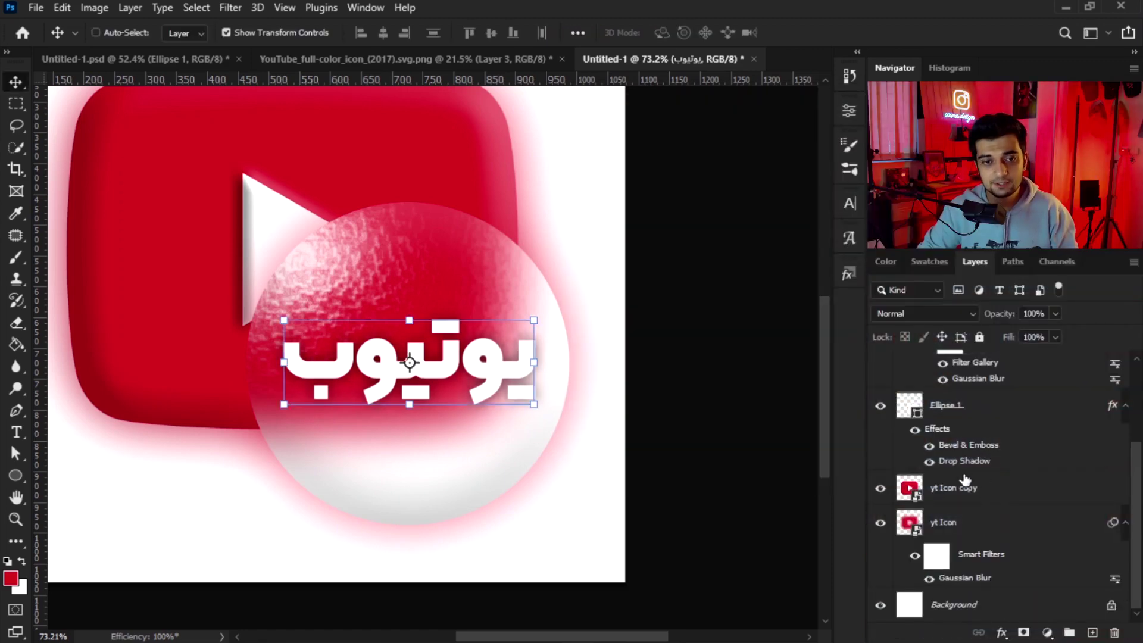
double_click(911, 523)
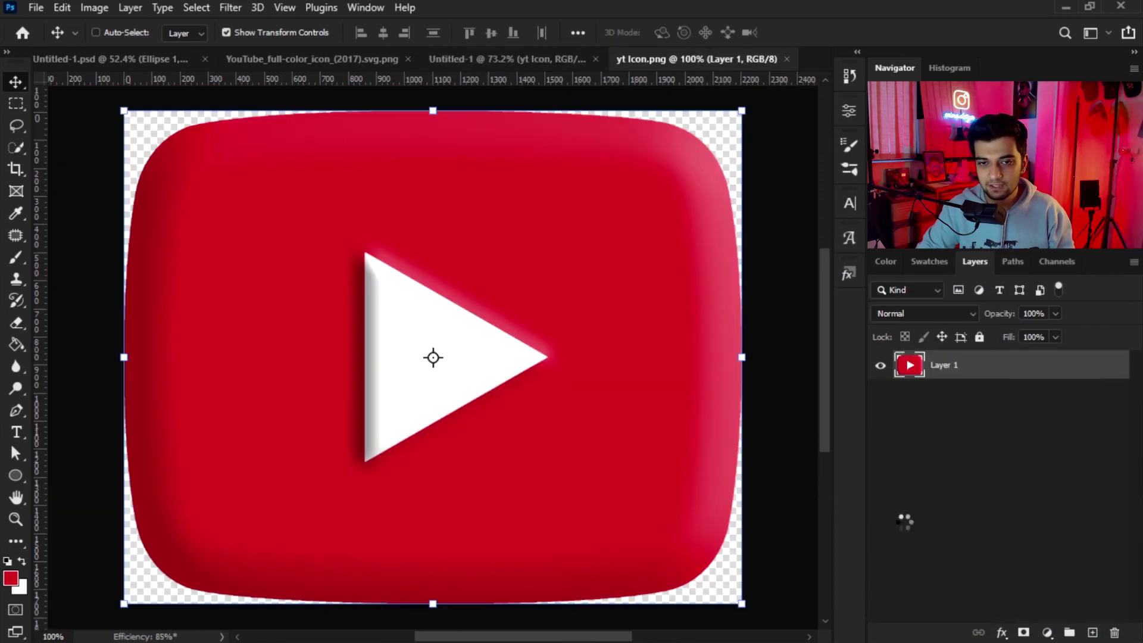
left_click(989, 370)
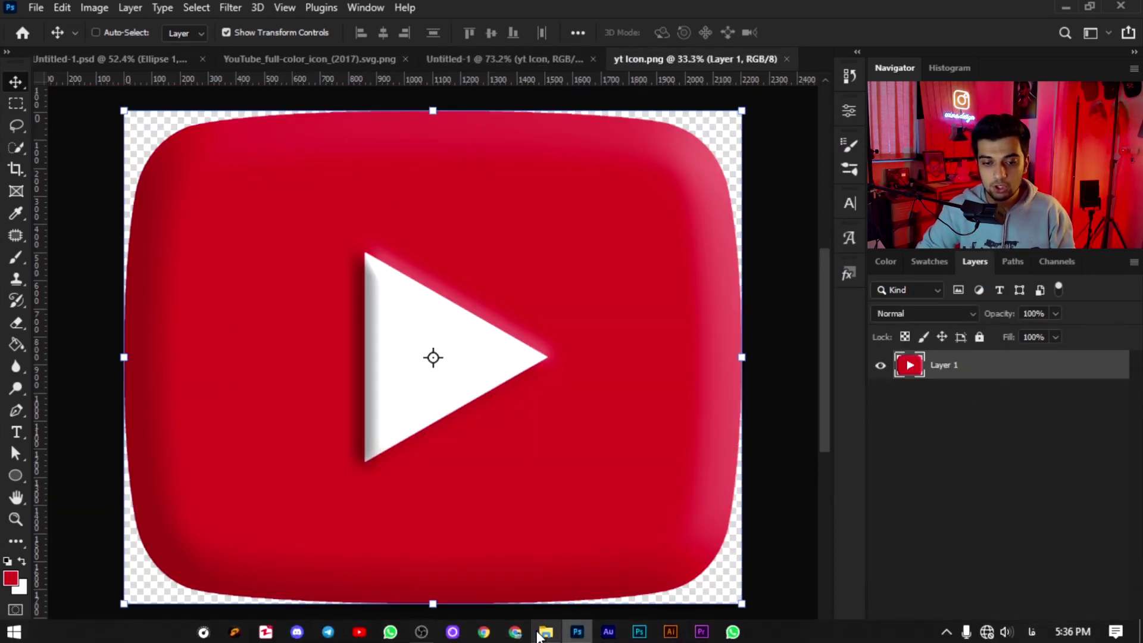
- Open the Telegram_logo PNG from the هایلایت folder and copy its layer into the yt Icon.png document above Layer 1
mouse_move(546, 631)
left_click(545, 573)
left_click_drag(964, 384, 617, 587)
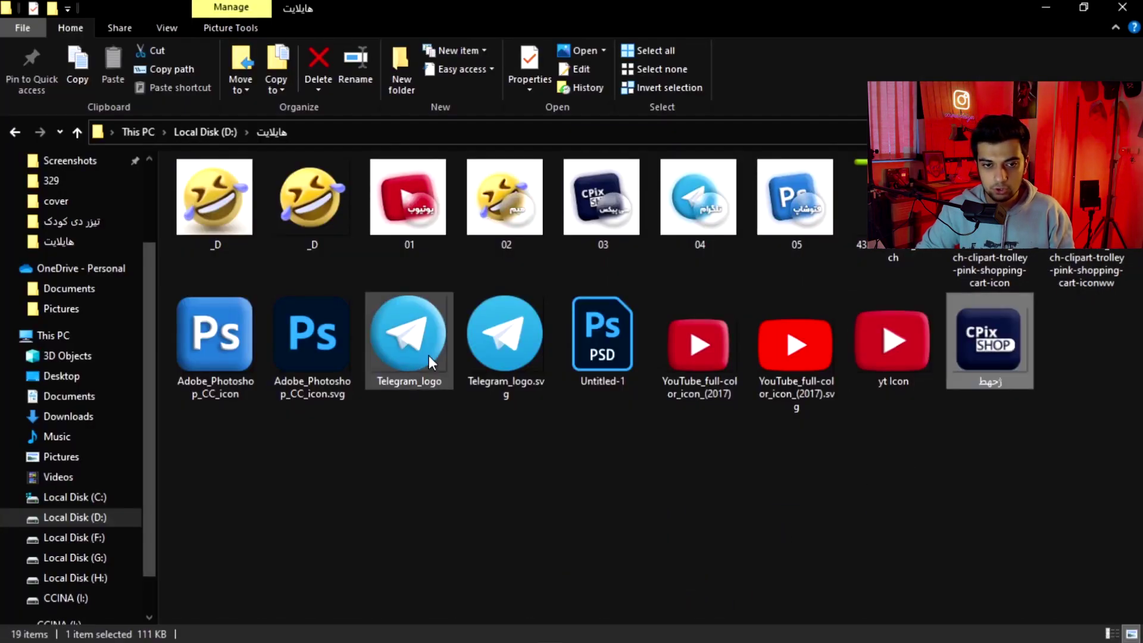
left_click_drag(429, 355, 500, 634)
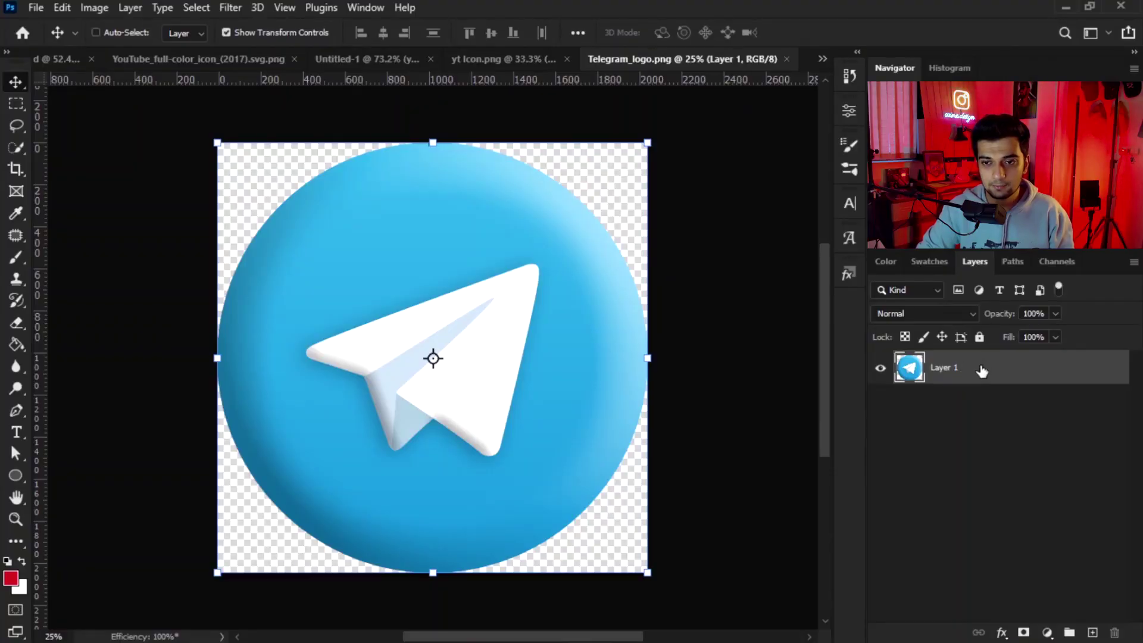
left_click_drag(981, 371, 475, 383)
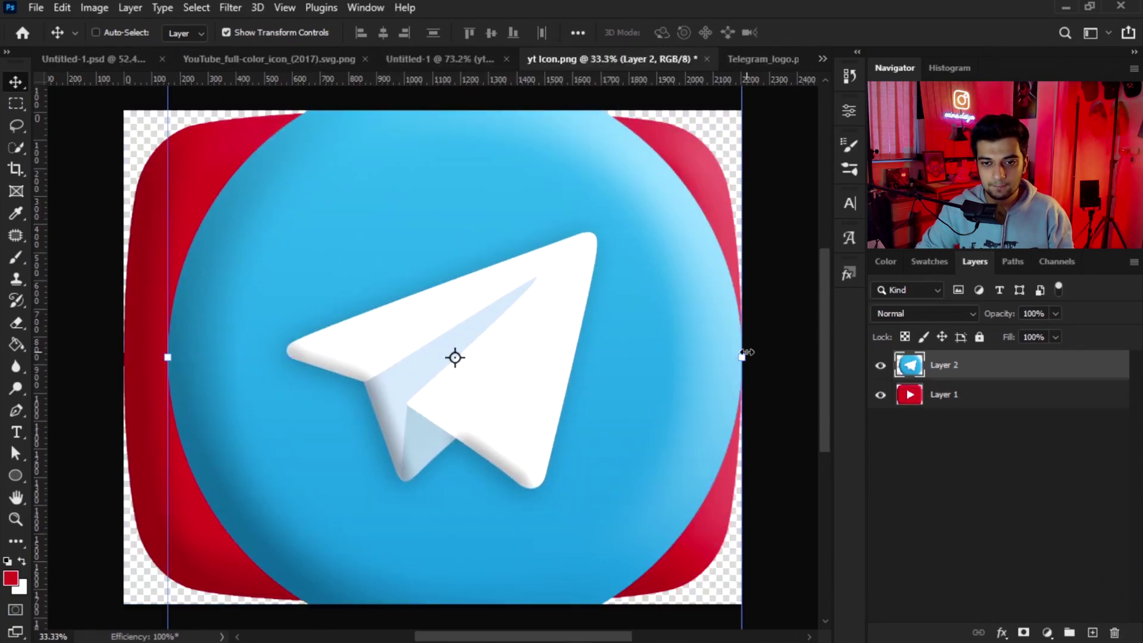
- Scale the Telegram logo layer down proportionally to nearly the full canvas height and centre it on the canvas
left_click_drag(748, 352, 682, 356)
left_click_drag(581, 383, 552, 386)
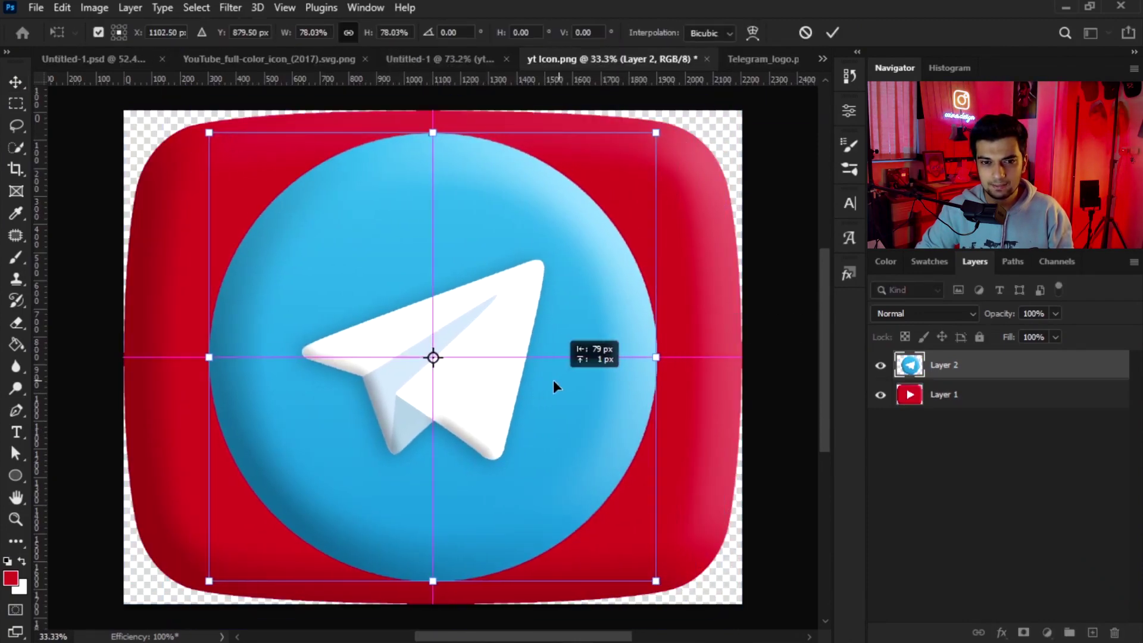
left_click_drag(657, 358, 677, 358)
key("Return")
- Try to save the yt Icon.png smart object contents with both the Telegram and YouTube layers in place
left_click(972, 390)
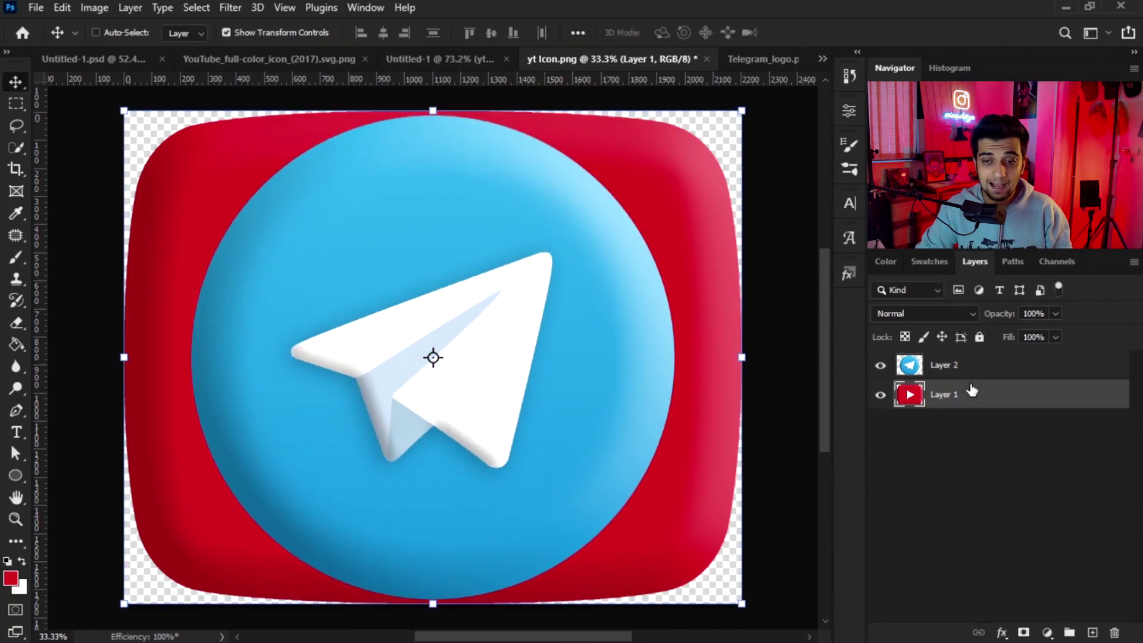
left_click(977, 375)
key("ctrl+s")
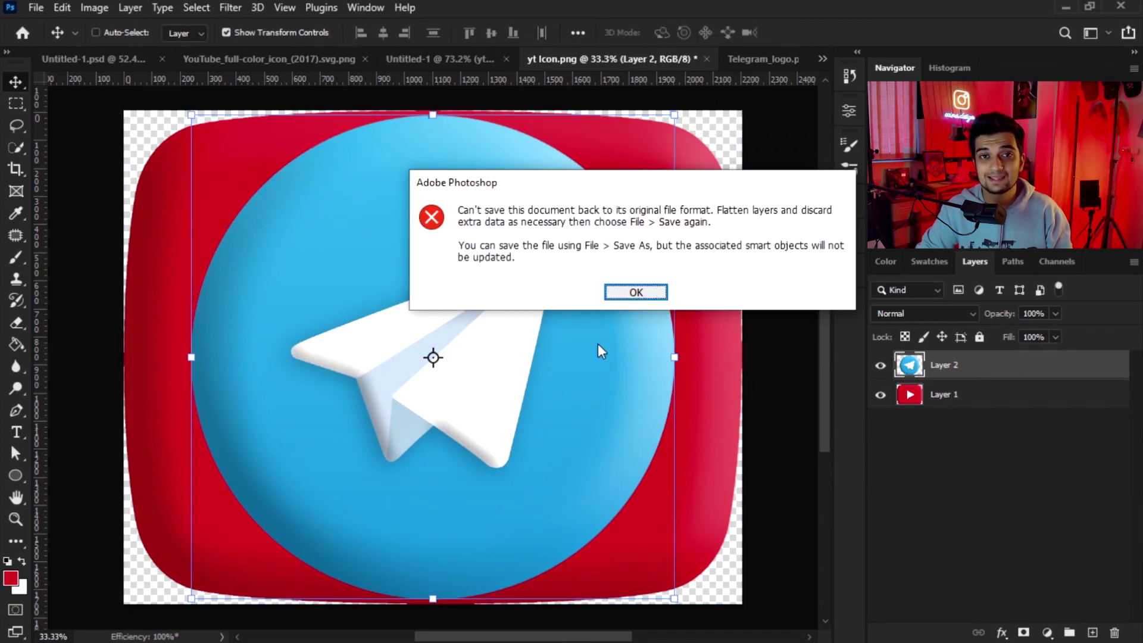
left_click(651, 296)
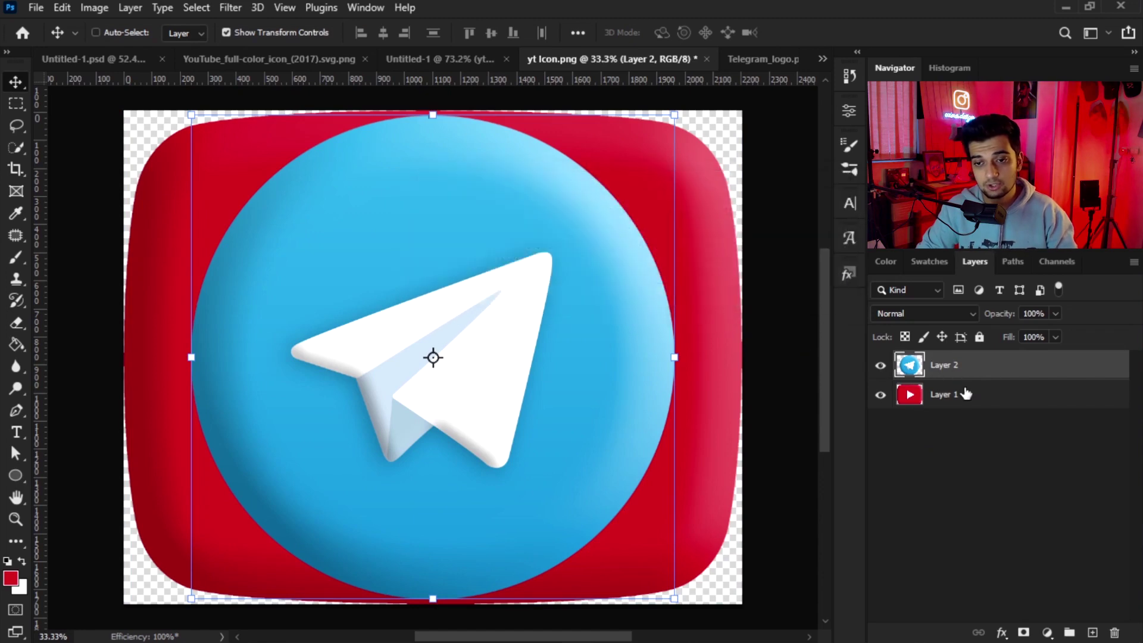
- Delete the red YouTube icon layer, leaving only the Telegram logo, and save the yt Icon.png smart object contents
left_click(966, 396)
key("Delete")
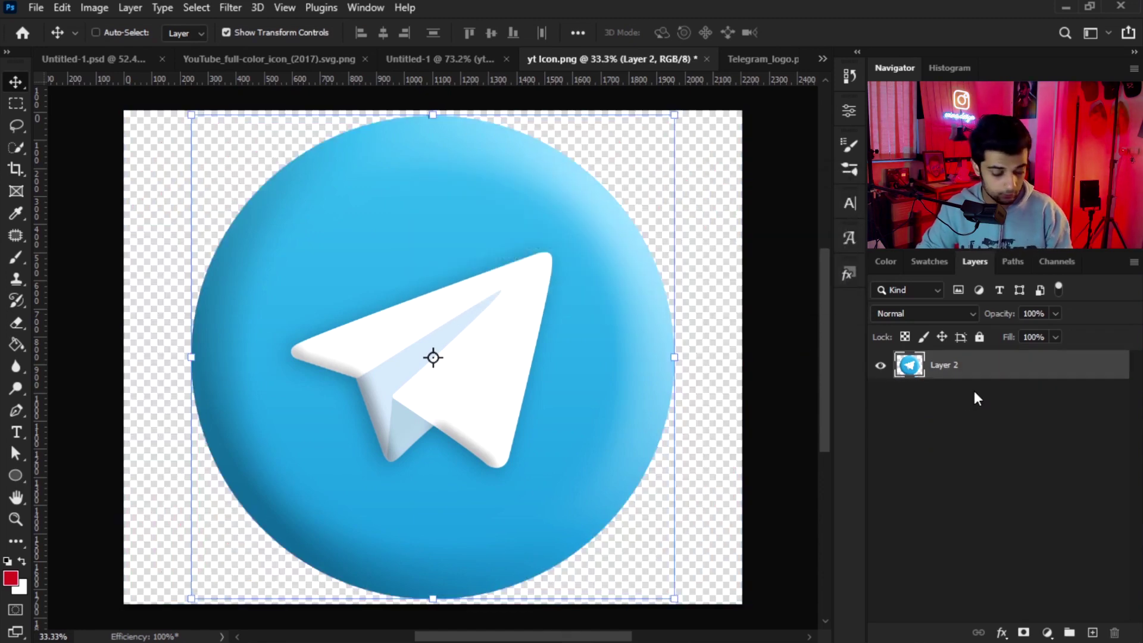
key("ctrl+s")
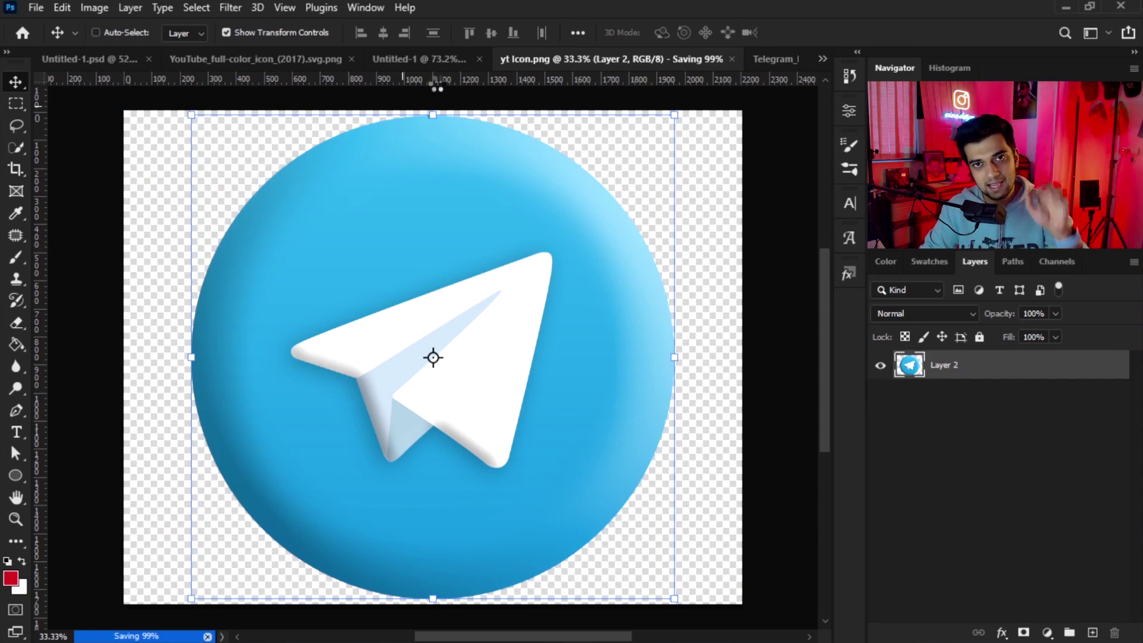
- Return to the Untitled-1 cover document and examine how the Telegram icon, its glow and the frosted-glass circle look
left_click(309, 61)
left_click(533, 63)
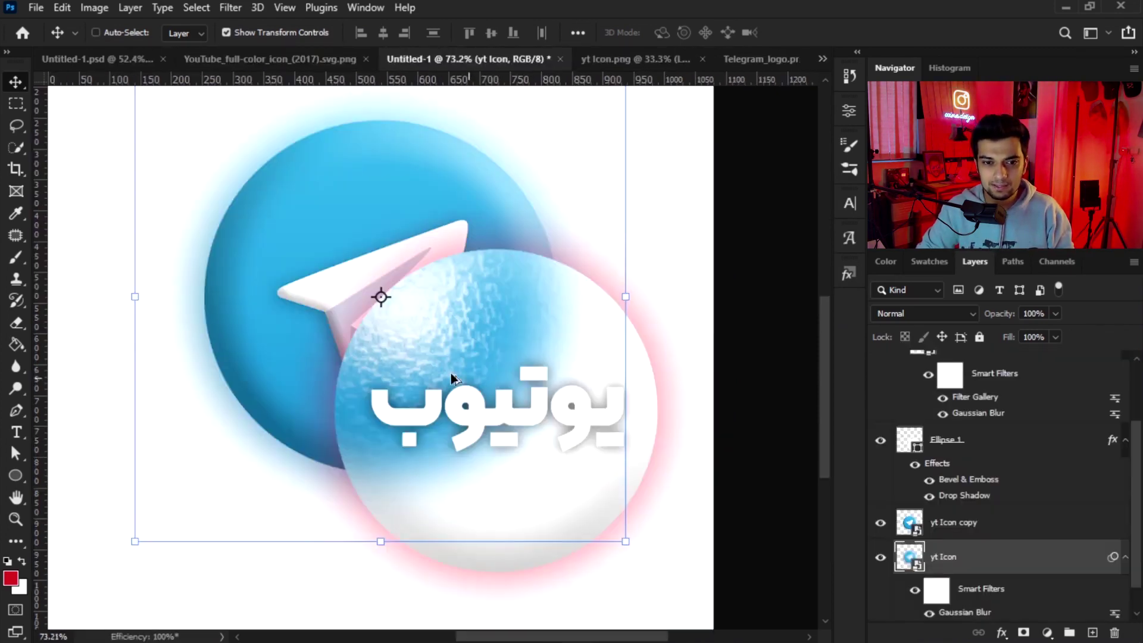
scroll(452, 373, "up", 2)
scroll(546, 353, "down", 3)
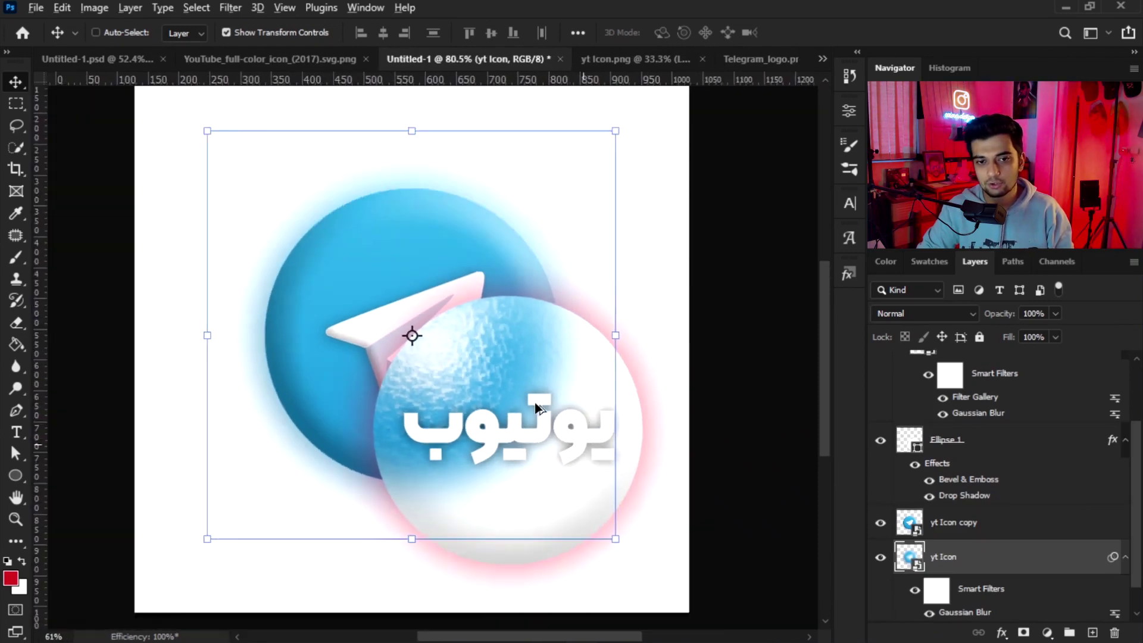